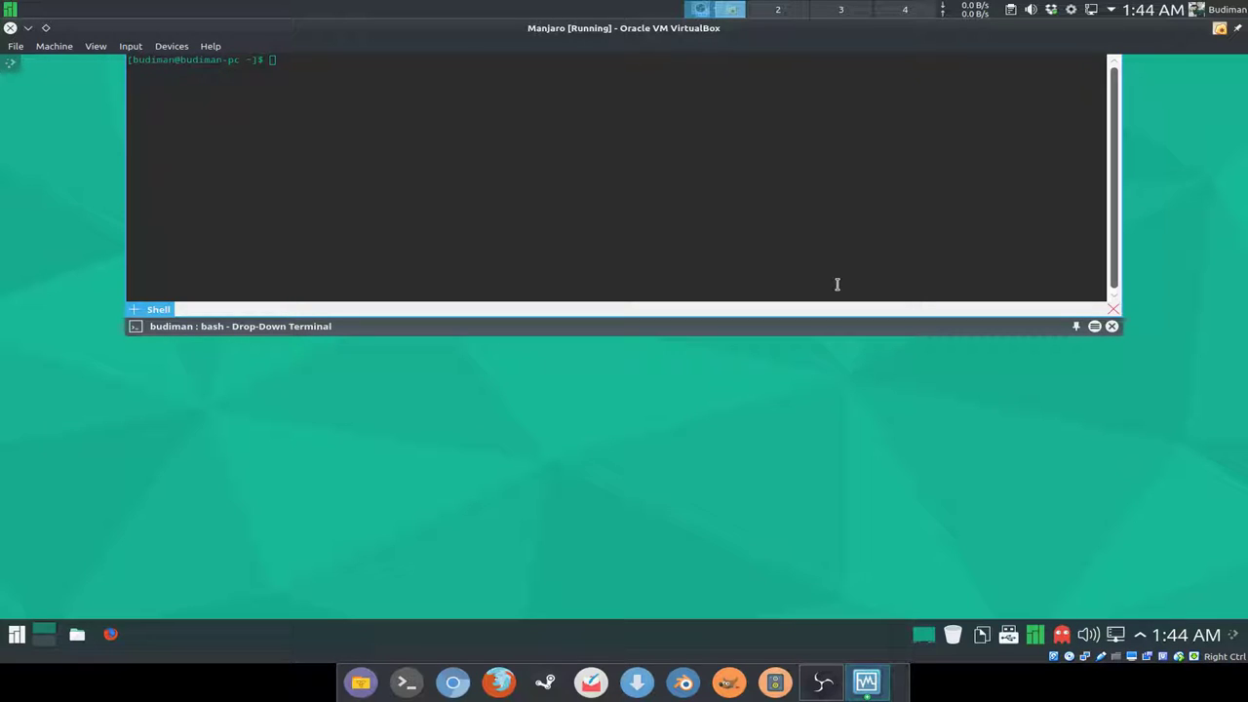
Step: Run "sudo ls" in the drop-down terminal, submitting a wrong sudo password first and then the correct sudo password
text(sudo ls)
key(Return)
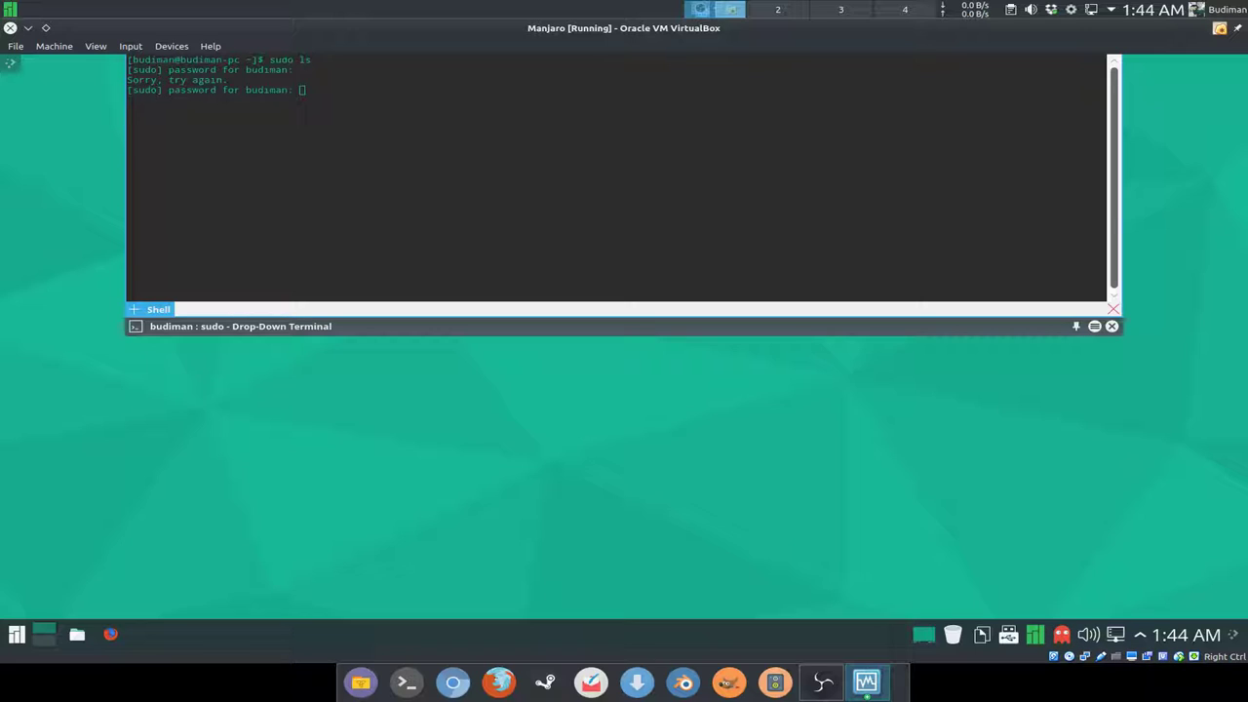
key(Return)
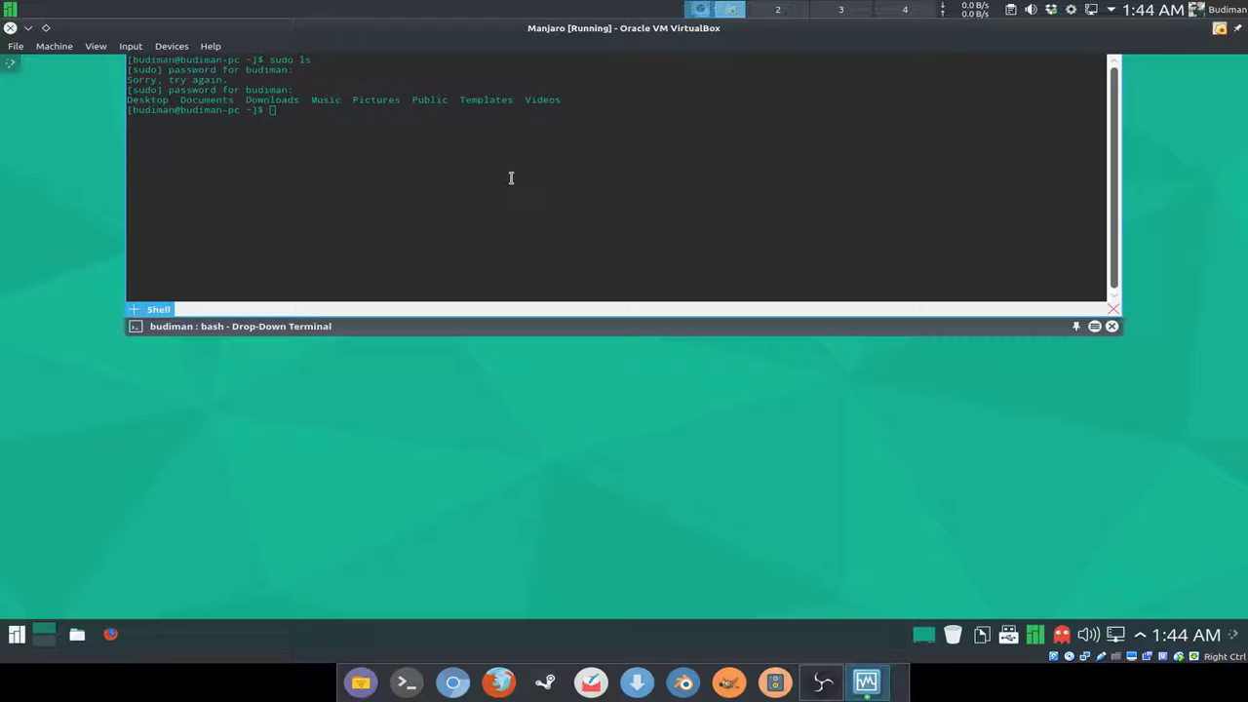
Step: Launch the Dolphin file manager as root with "sudo dolphin" and move its window towards the middle of the desktop
text(sudo dolphin)
key(Return)
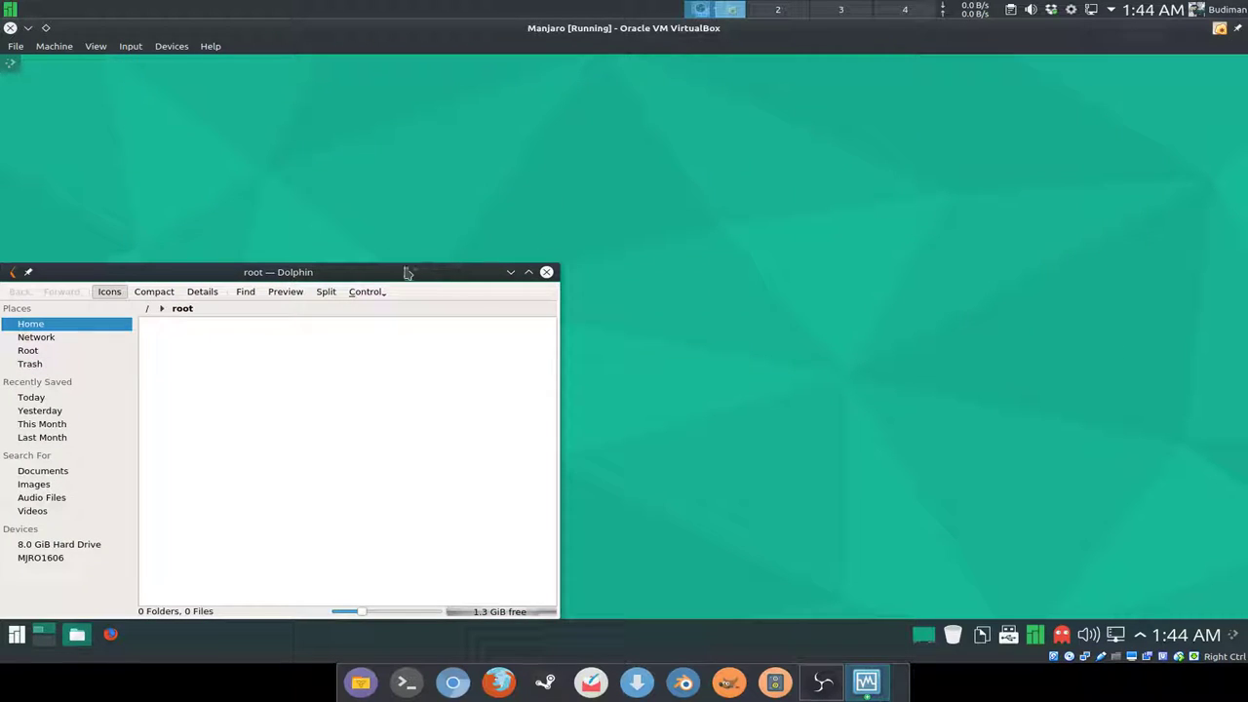
drag(385, 278, 780, 167)
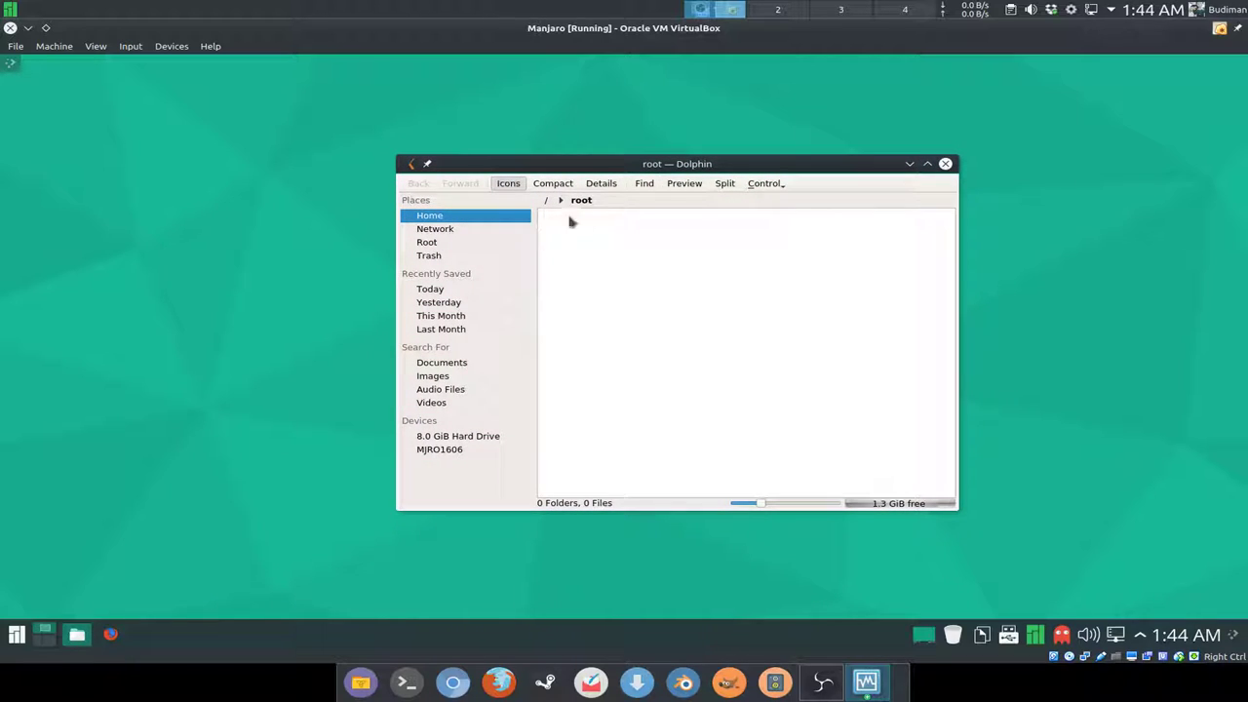
Step: Go from the root directory to /etc/pam.d and open the system-auth file
click(428, 243)
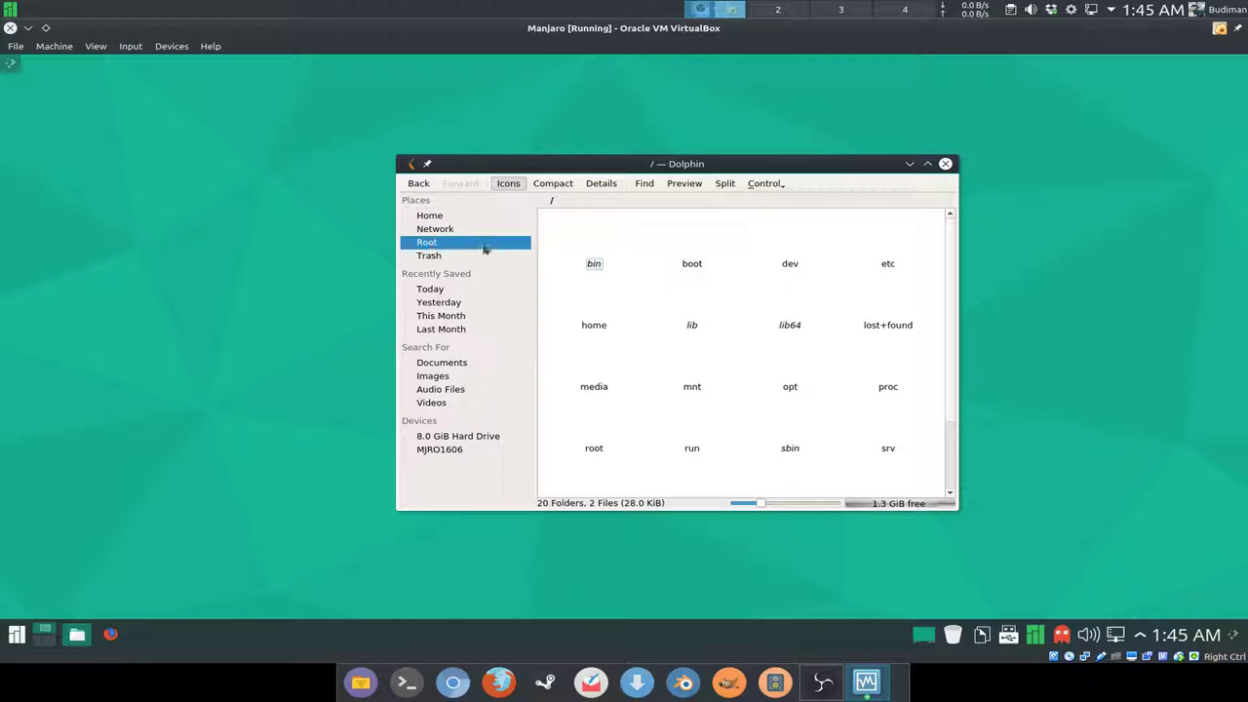
click(854, 258)
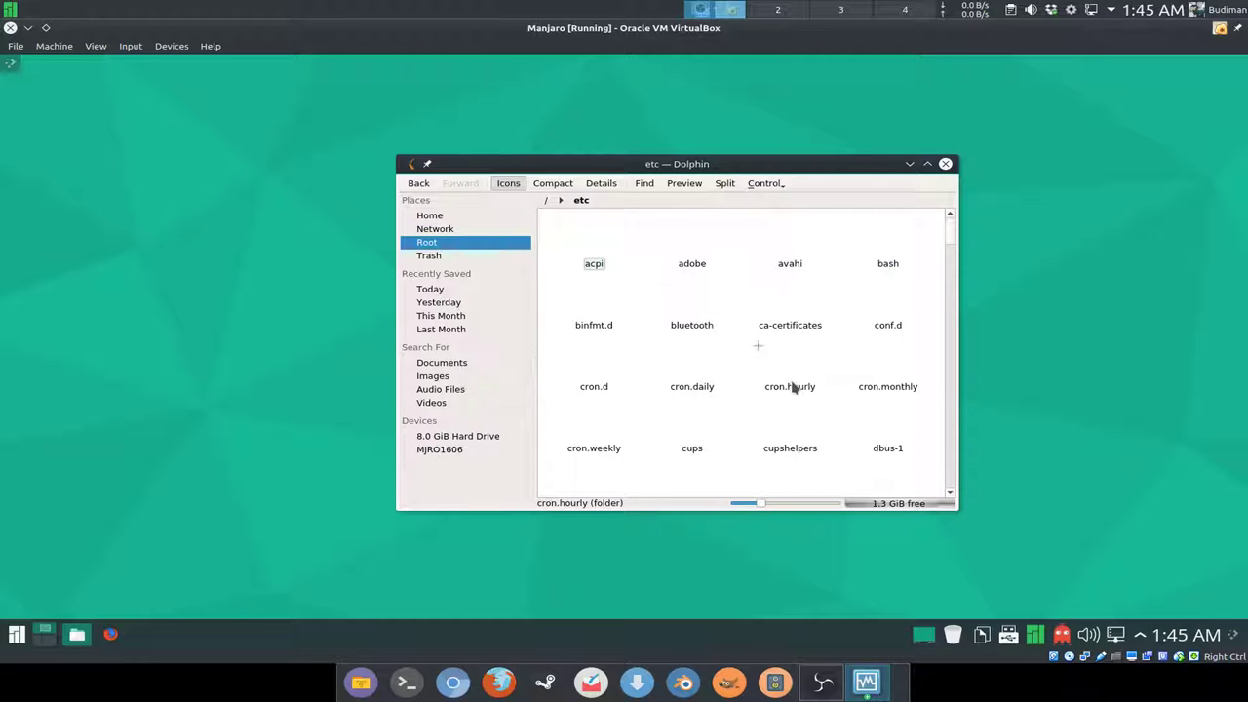
text(pam)
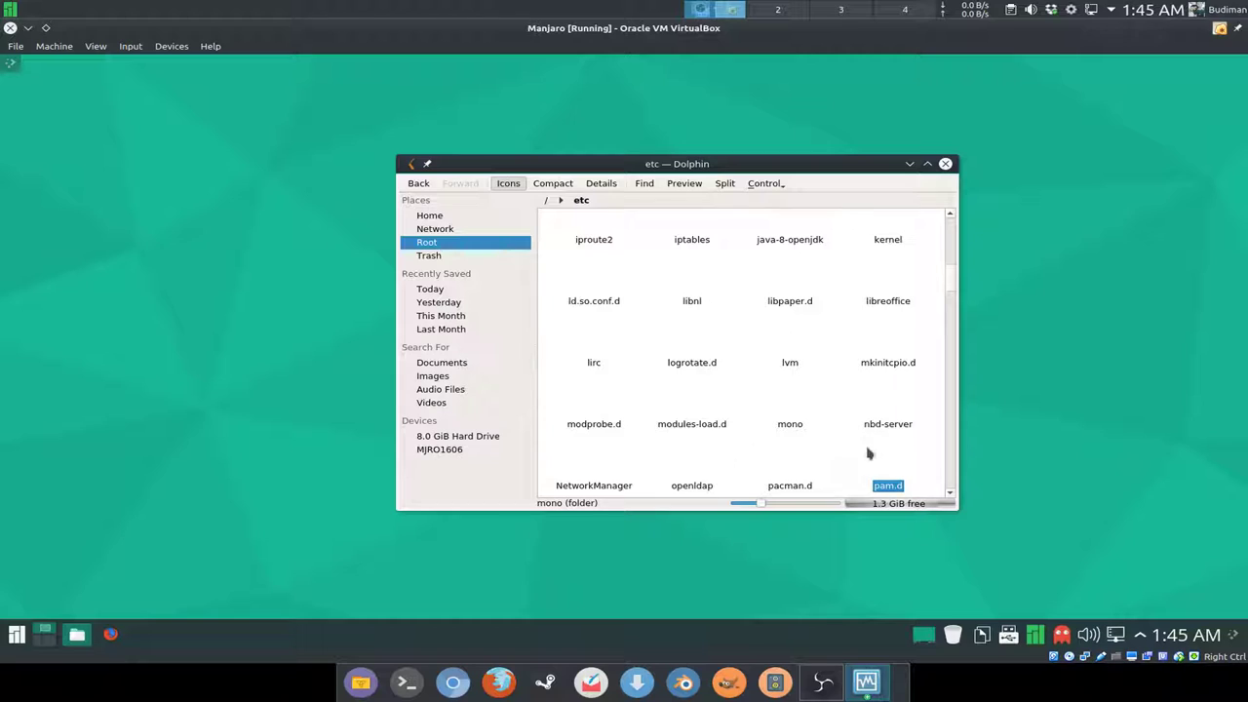
click(882, 486)
scroll(780, 390, down, 3)
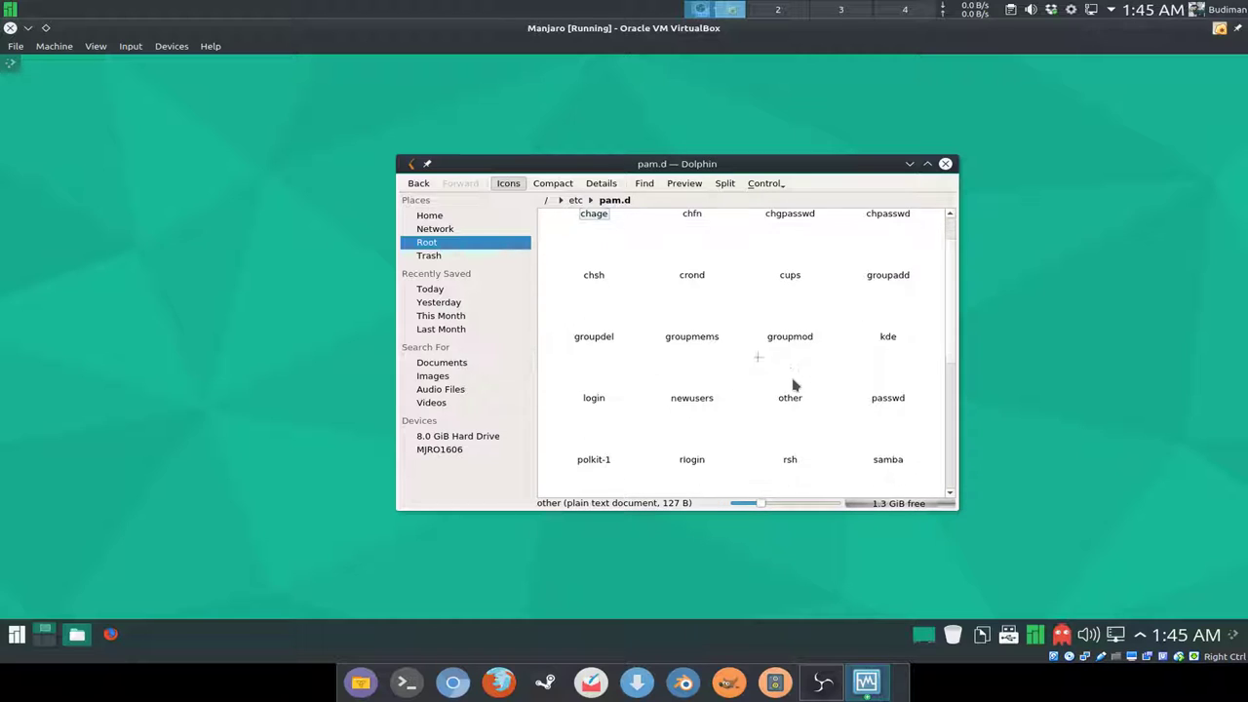
scroll(793, 386, down, 3)
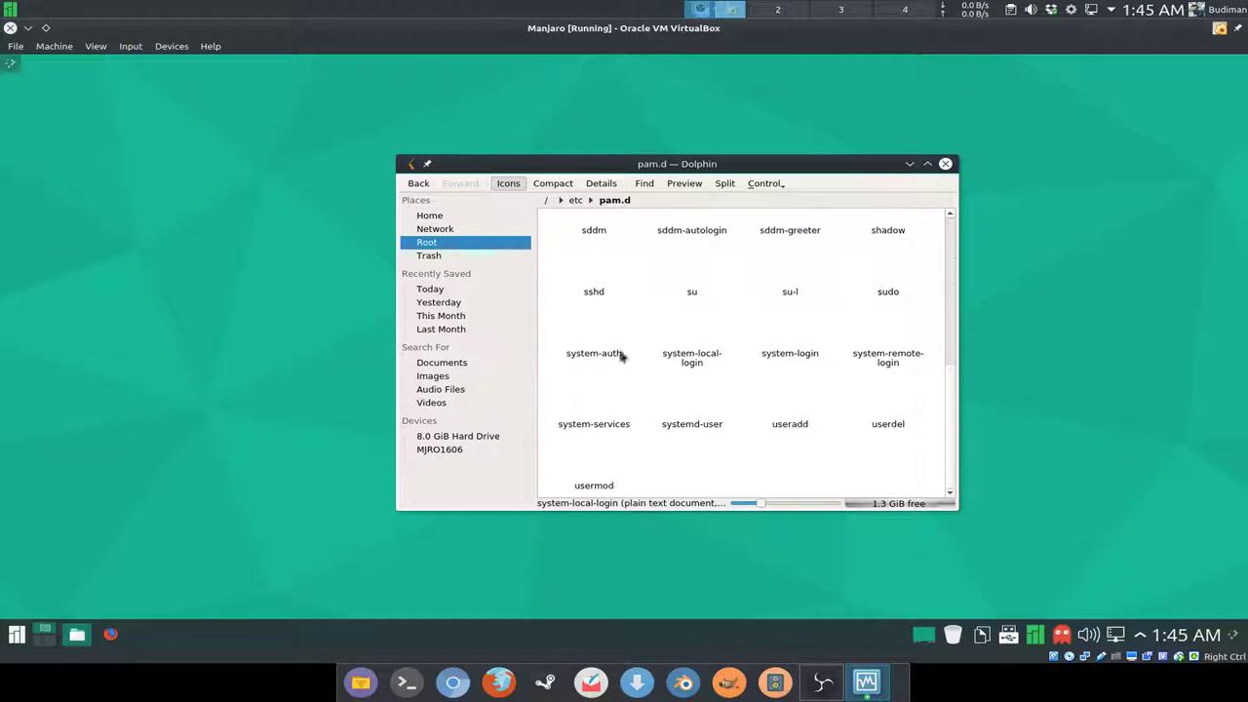
click(595, 356)
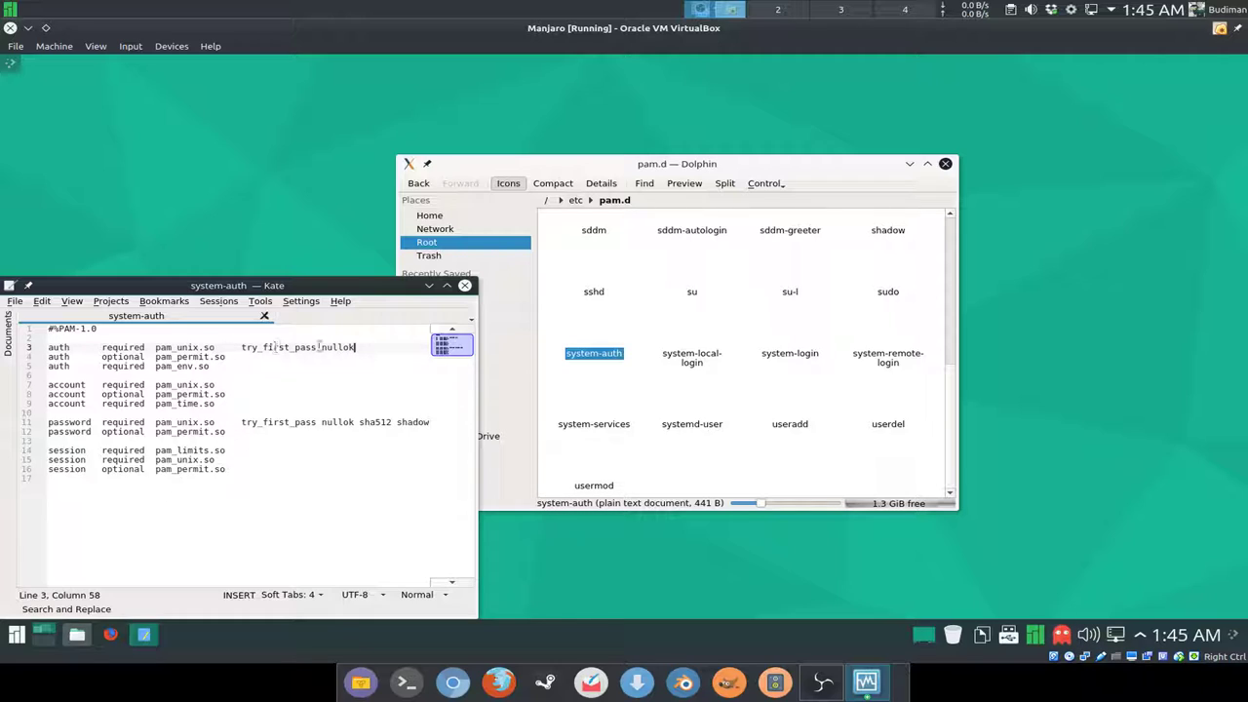
Step: Append "nodelay" to the "auth required pam_unix.so" line of system-auth, then save and close the file
text(nodelay)
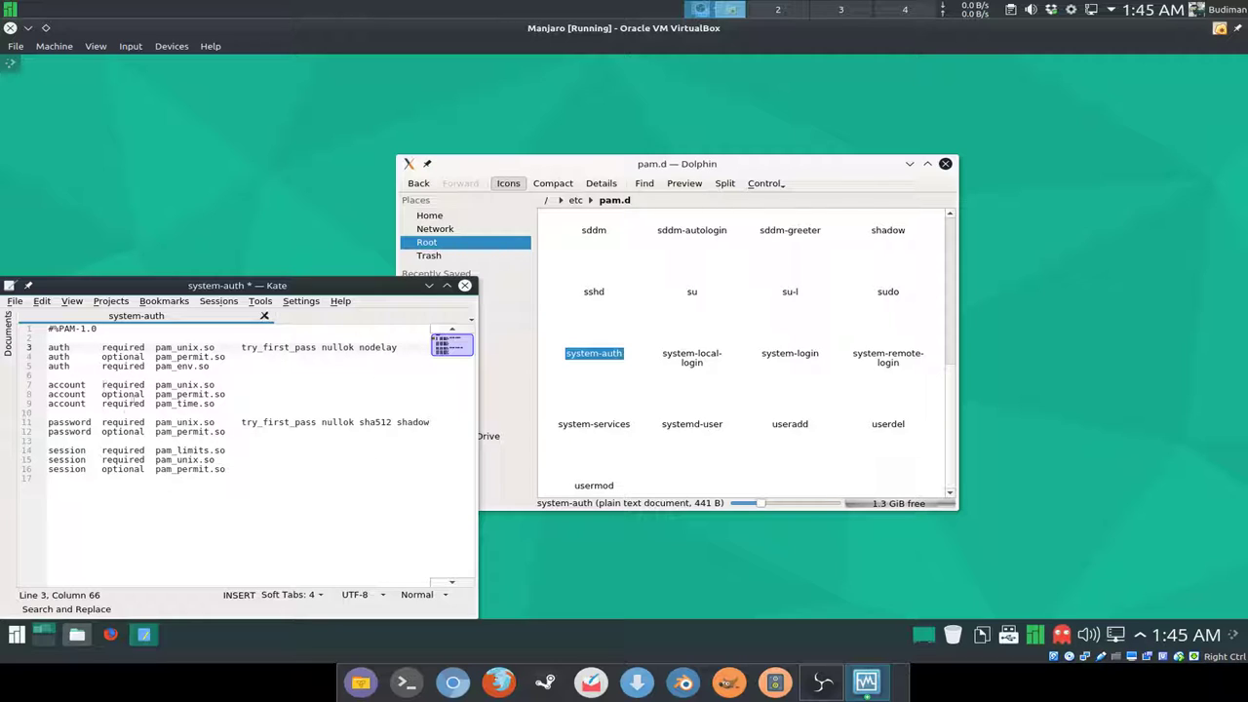
drag(49, 347, 216, 348)
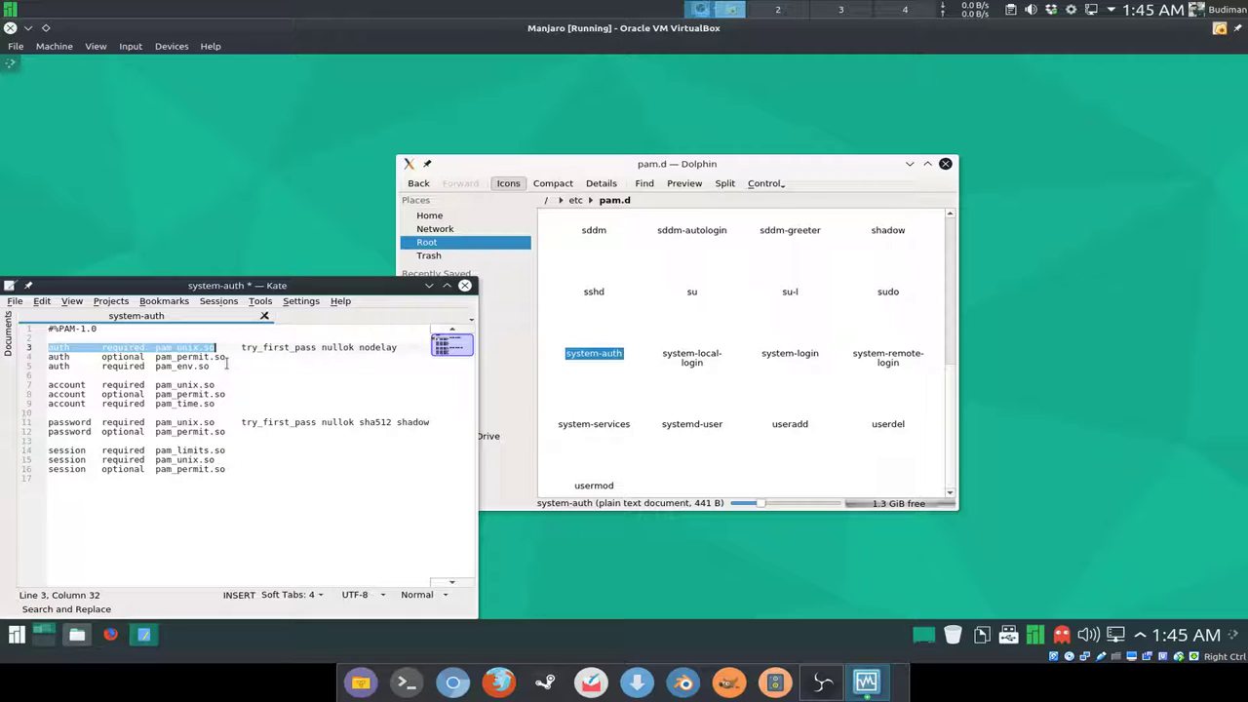
key(ctrl+s)
click(464, 285)
Step: Run "sudo ls" in a new Konsole window and submit a wrong sudo password to test the failure delay
key(F12)
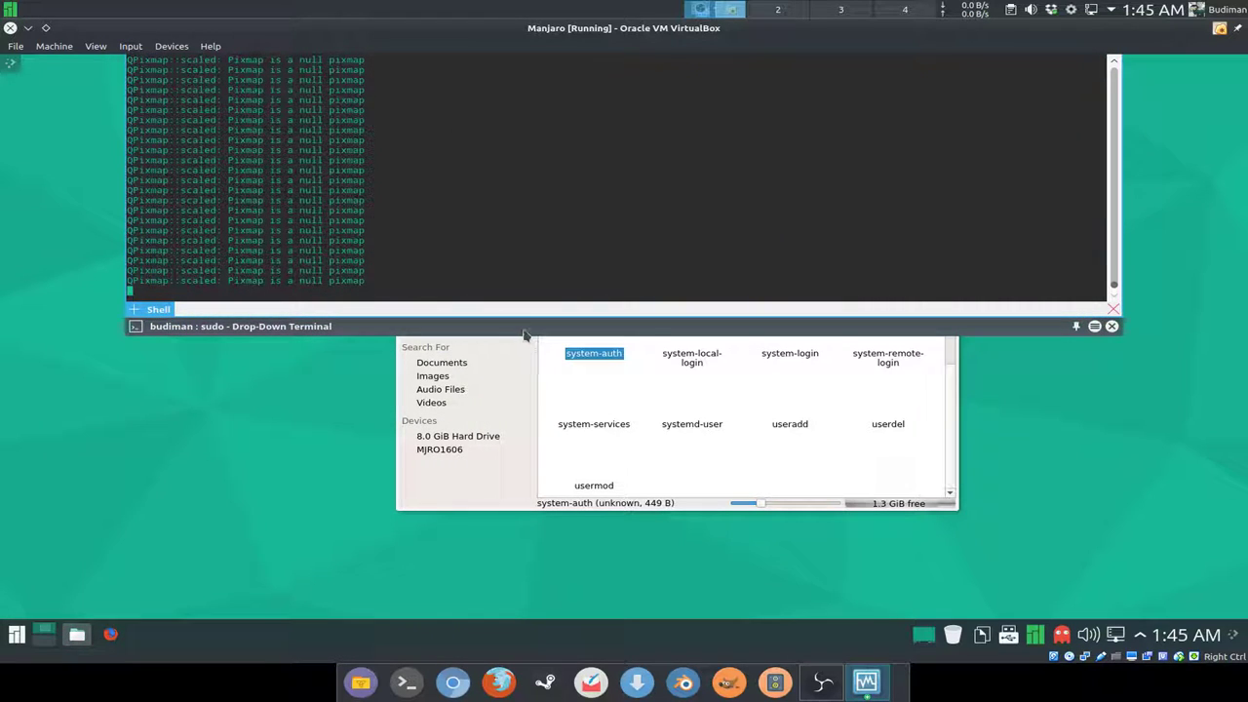
key(F12)
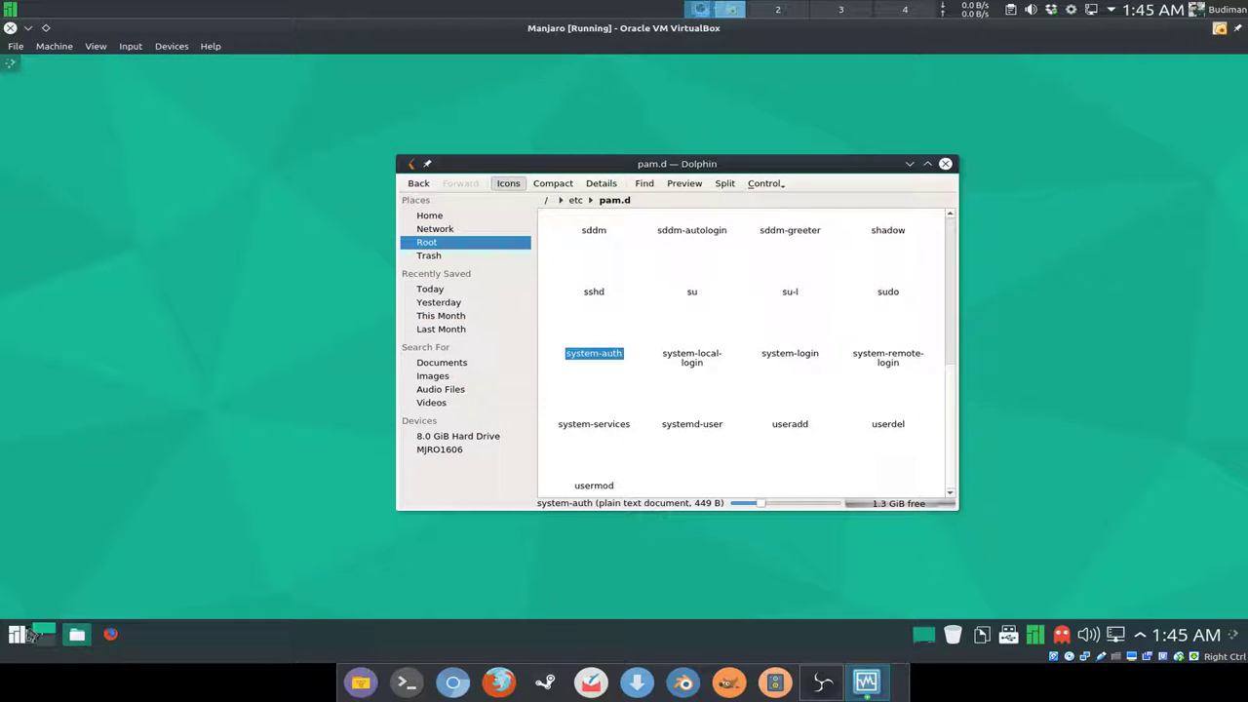
click(16, 634)
click(89, 444)
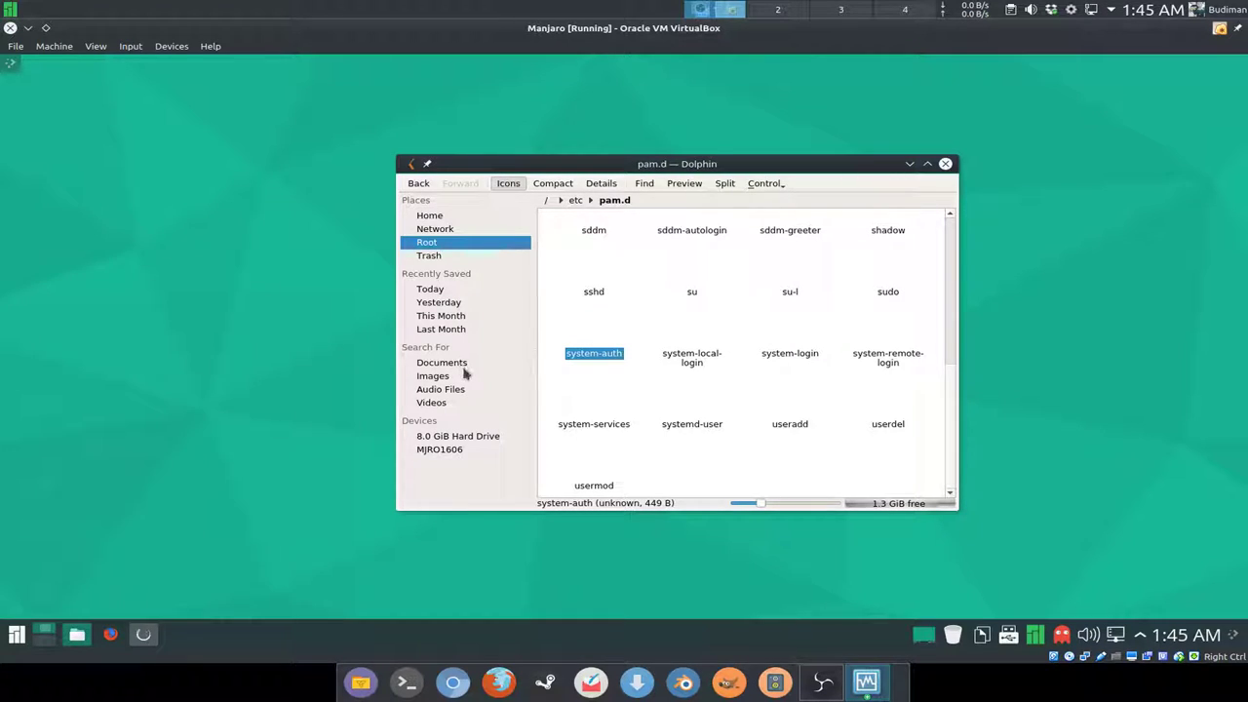
text(sudo )
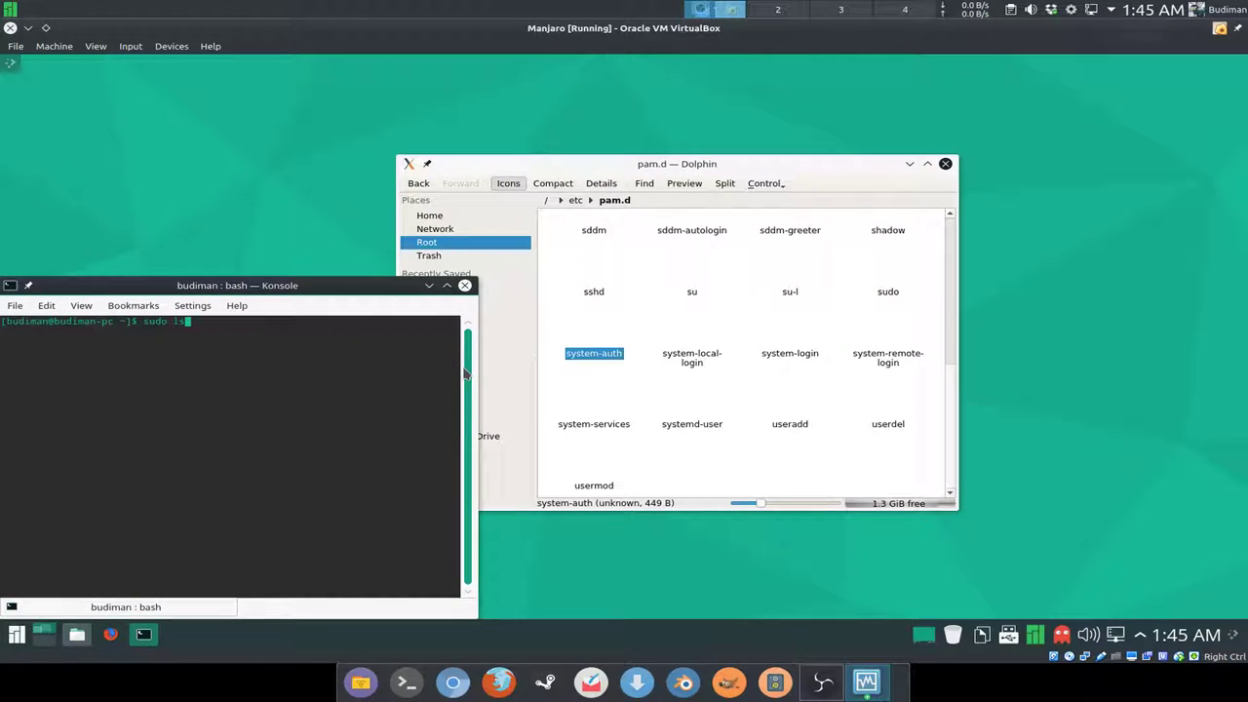
text(ls)
key(Return)
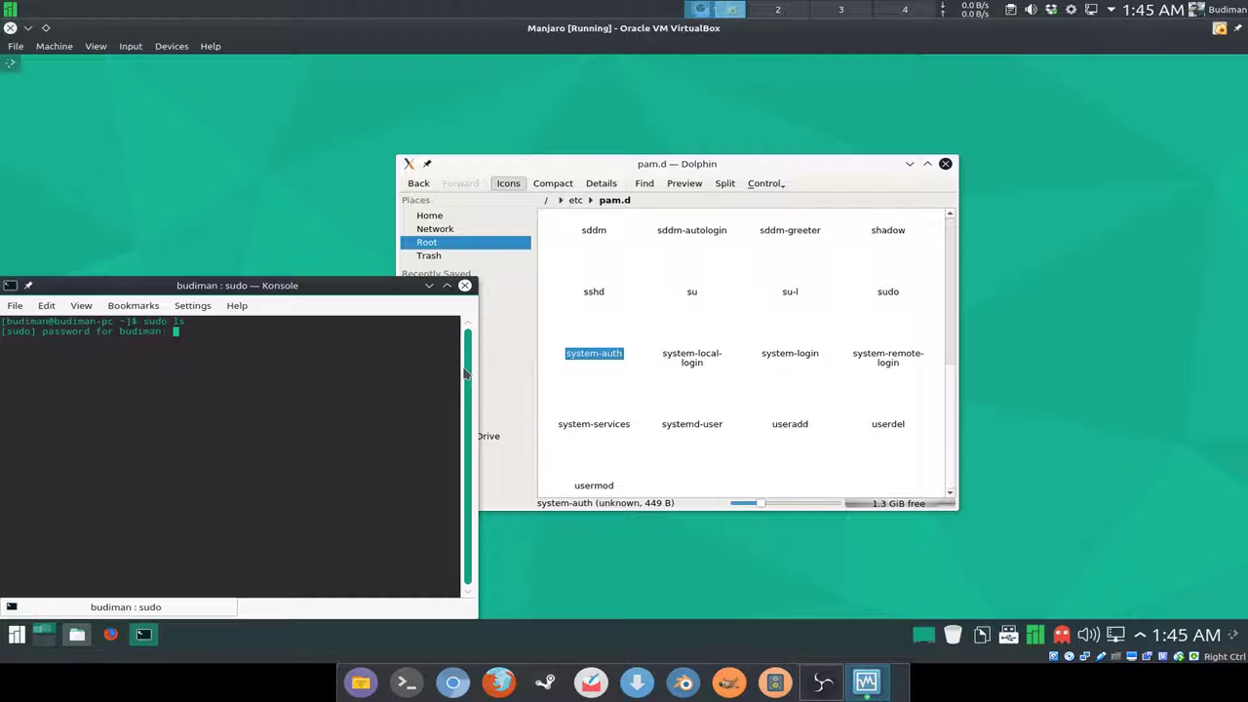
key(Return)
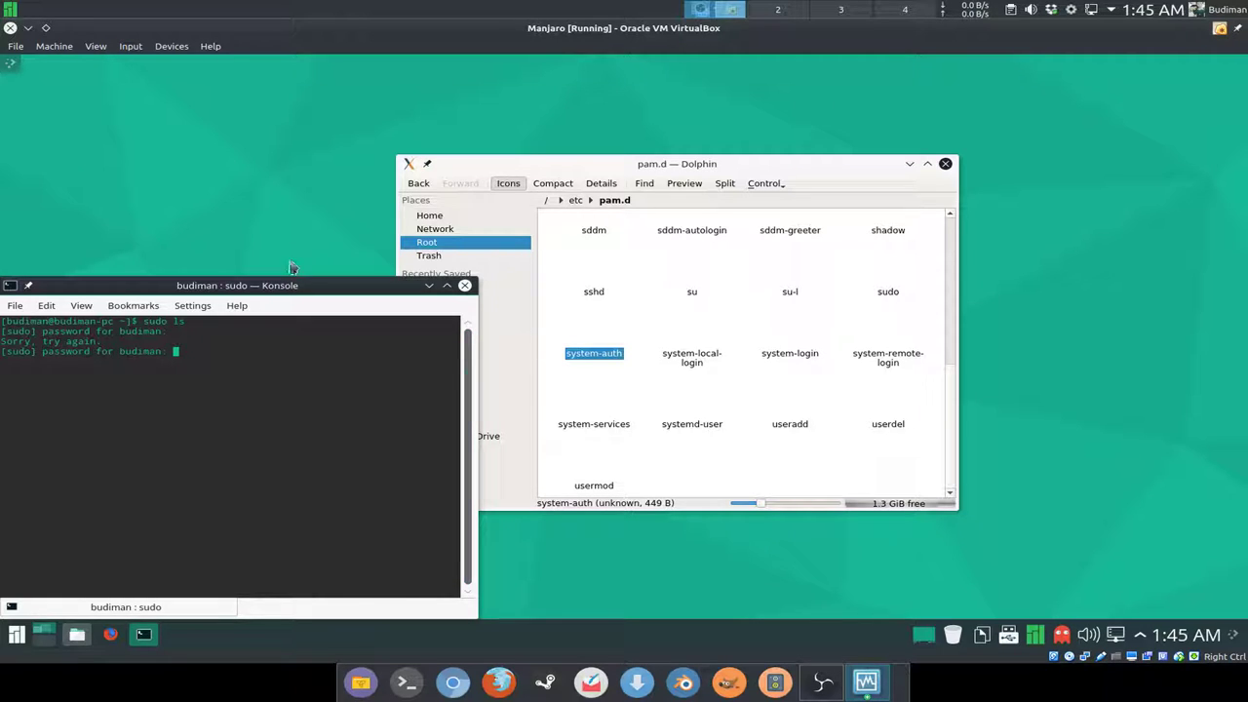
Step: Move the Konsole window over the file manager, enter the correct sudo password and close the terminal
drag(289, 285, 704, 188)
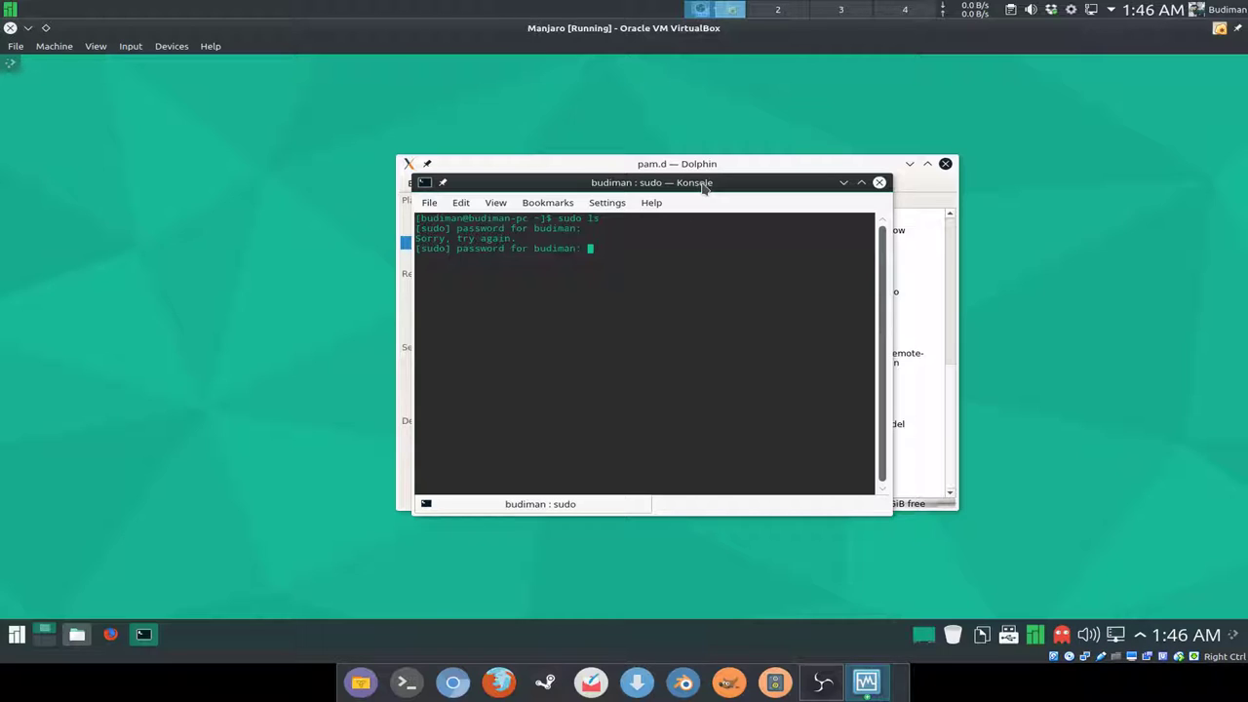
key(Return)
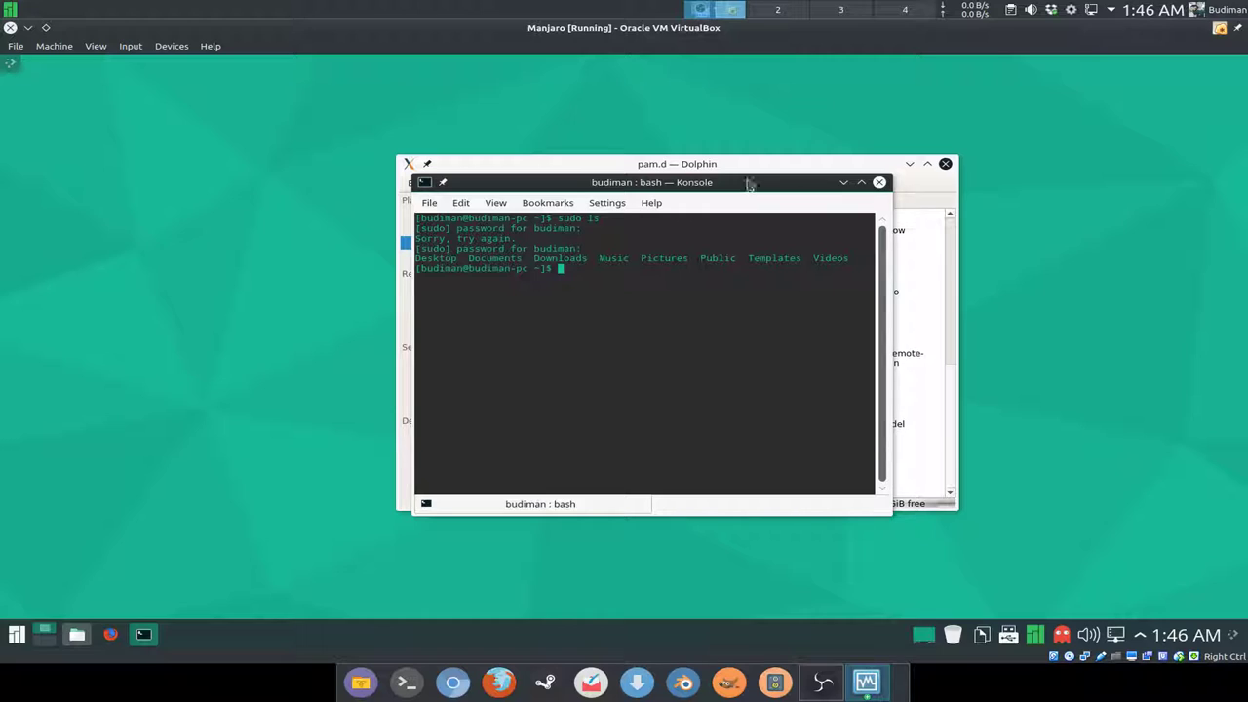
click(880, 182)
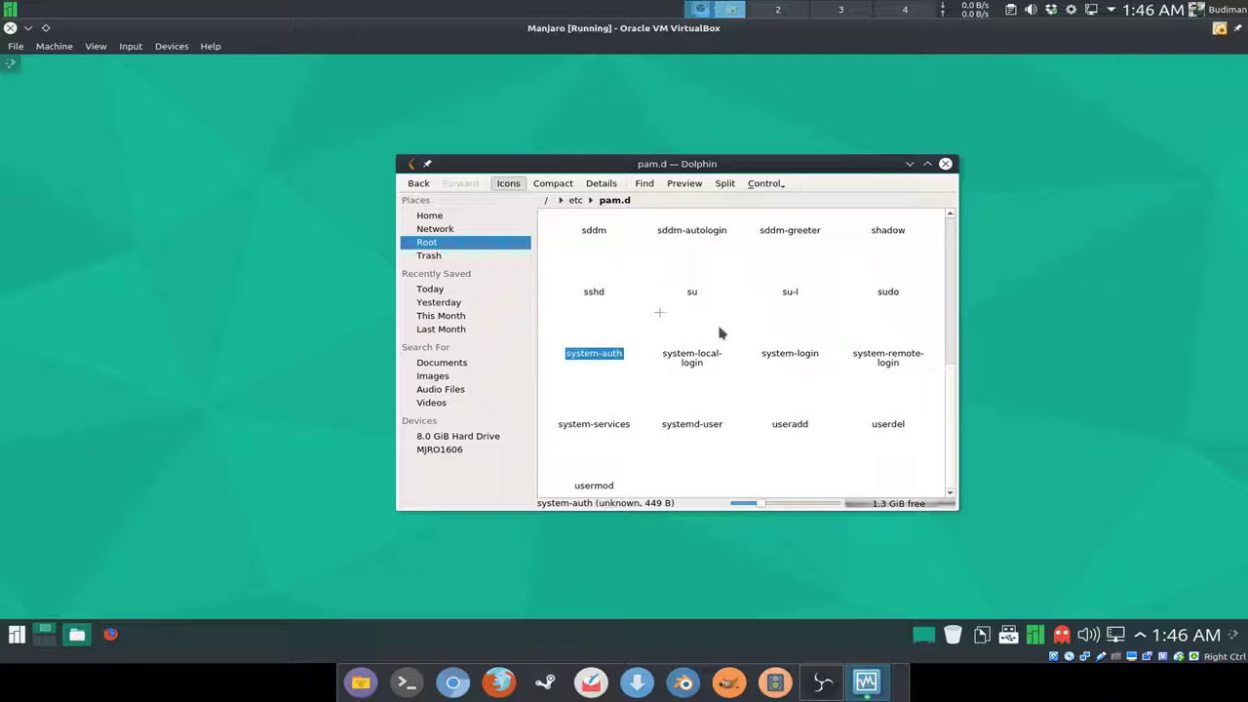
click(710, 335)
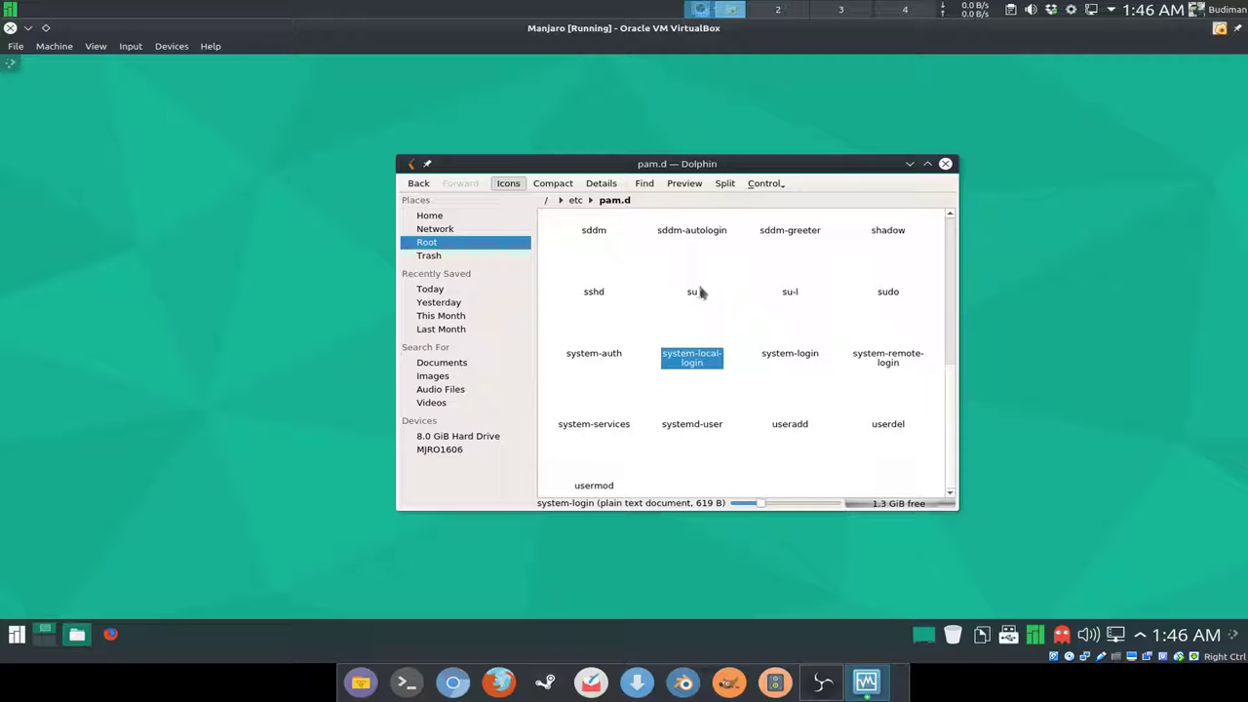
scroll(687, 289, up, 1)
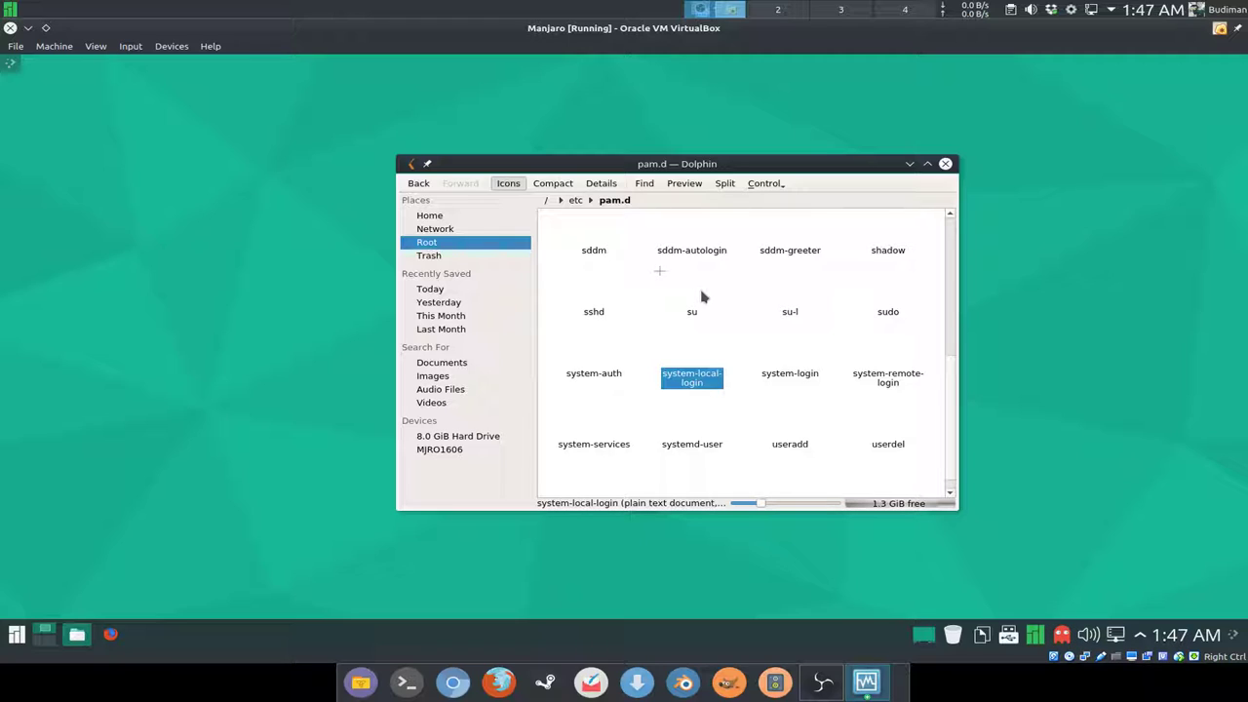
click(612, 373)
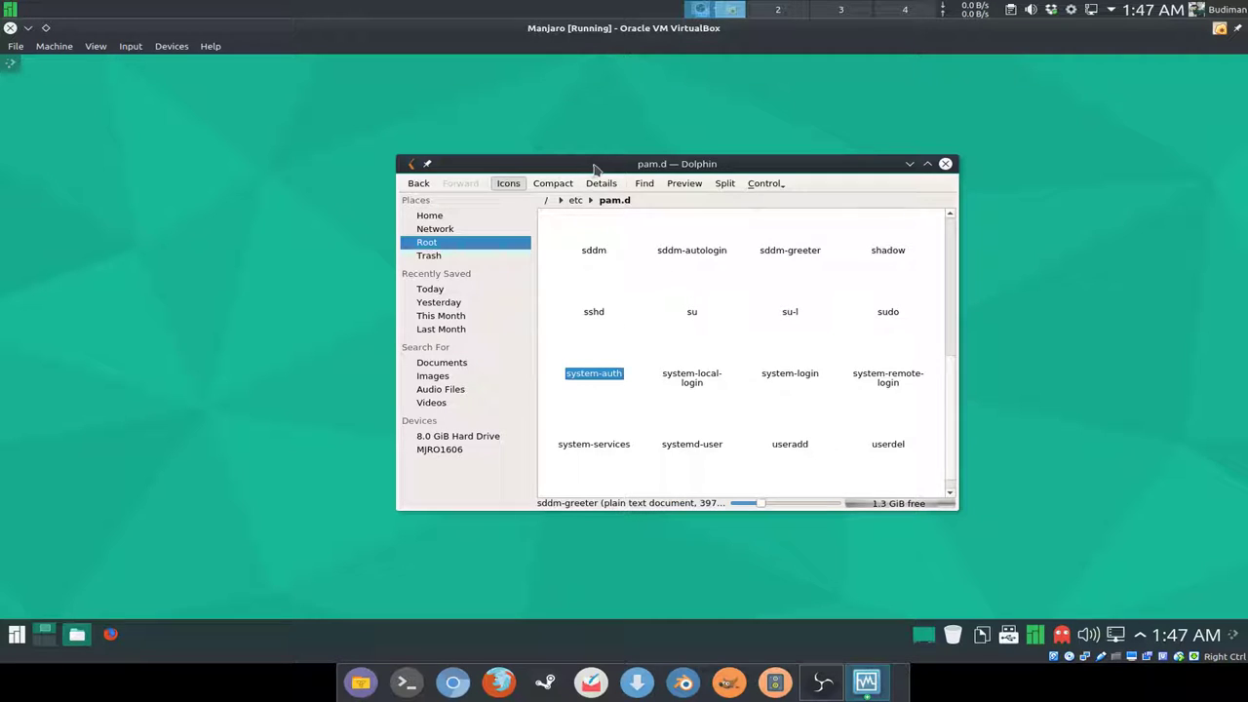
mouse_move(612, 166)
mouse_down()
mouse_move(729, 162)
mouse_move(627, 165)
mouse_up()
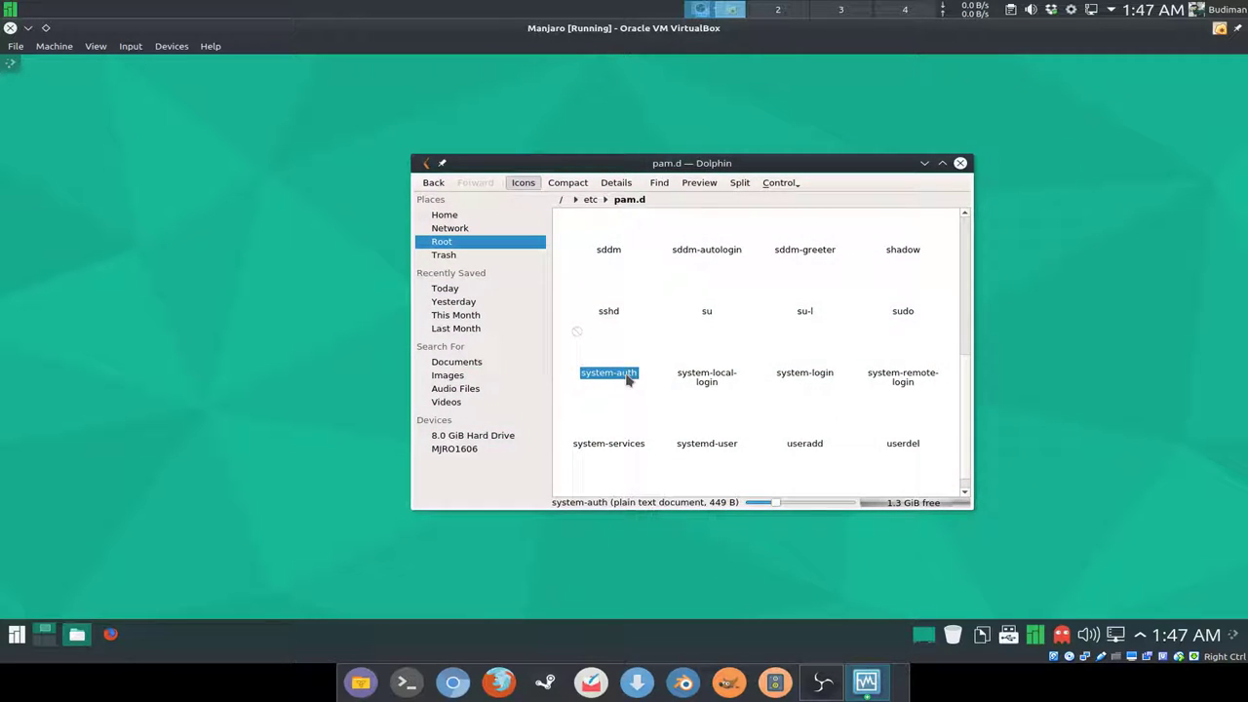
click(705, 313)
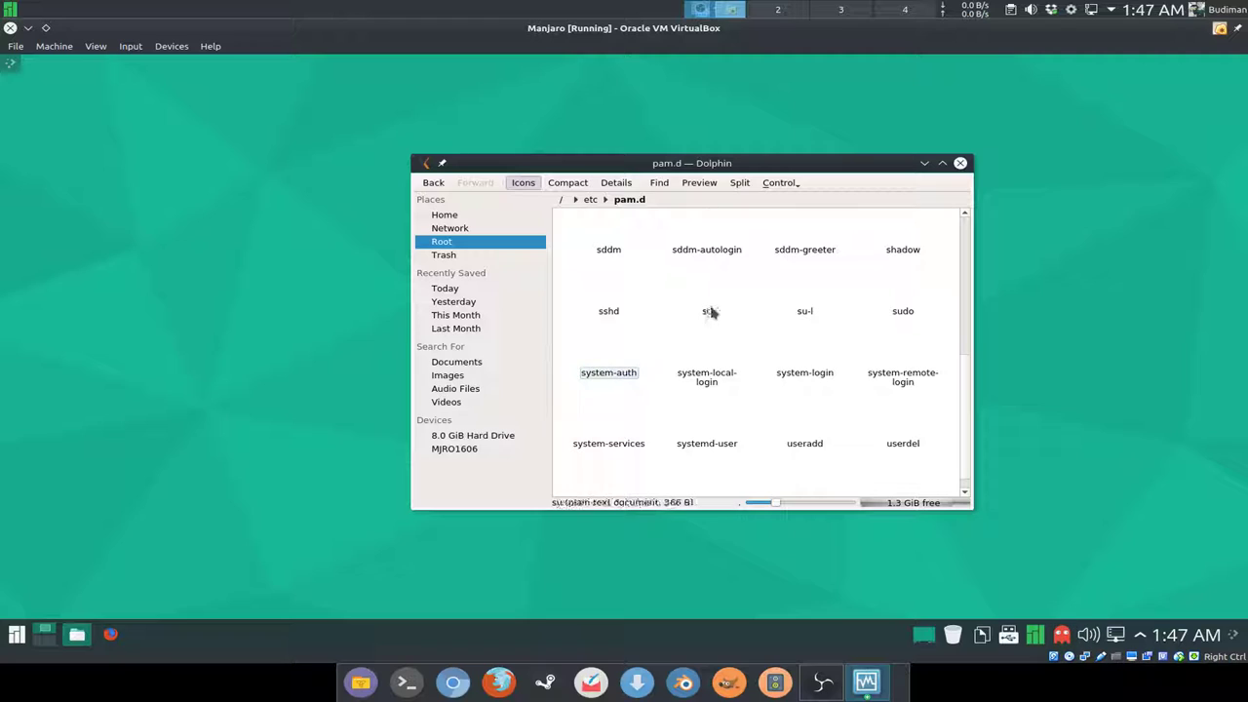
click(617, 377)
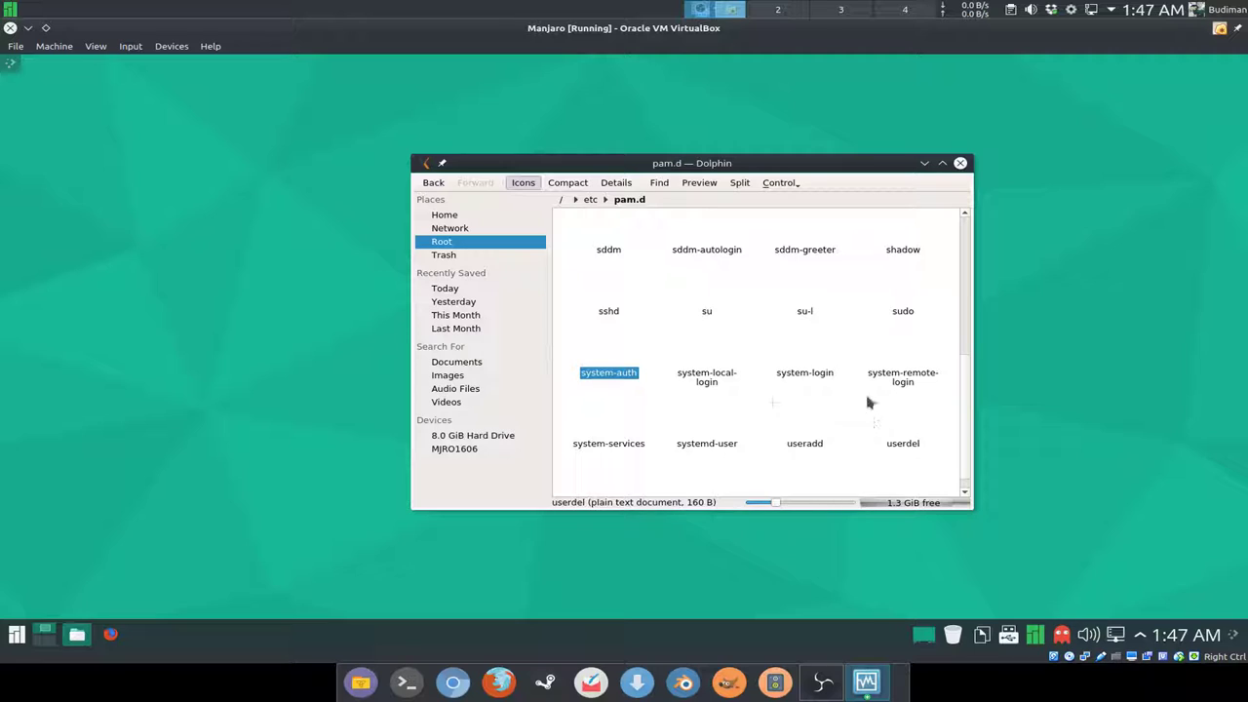
Step: Open the su file in pam.d, append "nodelay" to the "auth required pam_unix.so" line, then save and close it
double_click(706, 313)
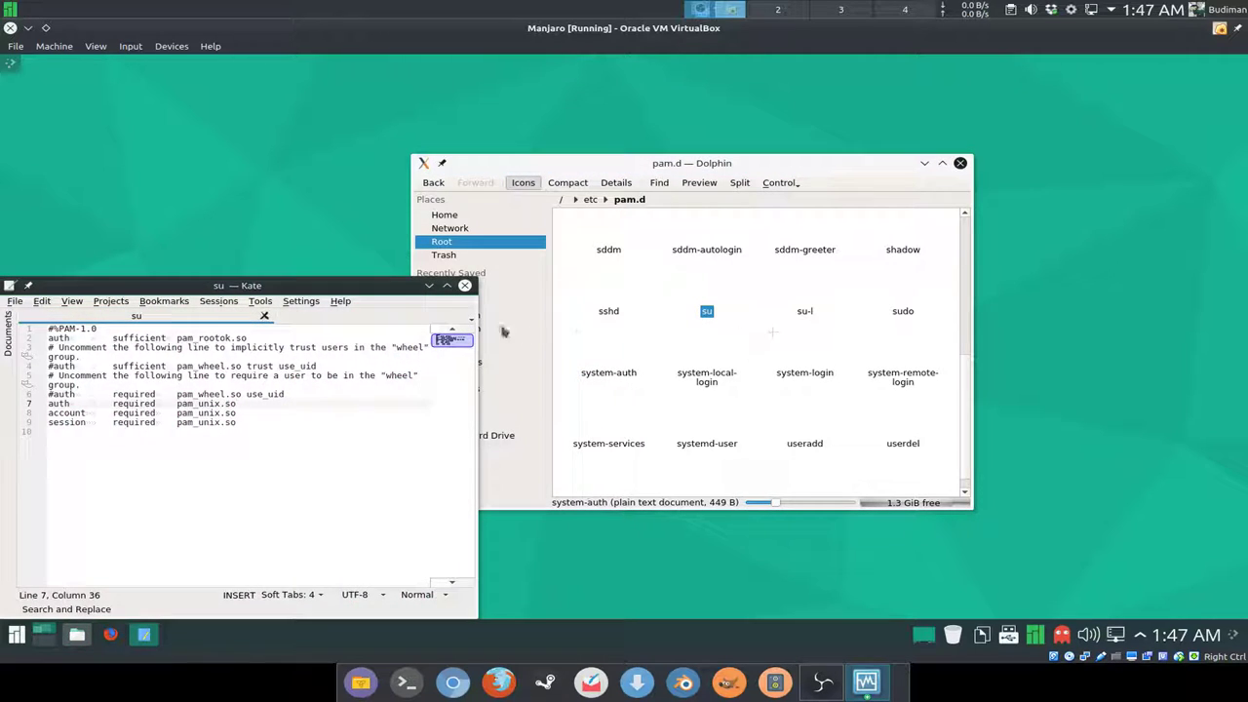
drag(390, 282, 864, 223)
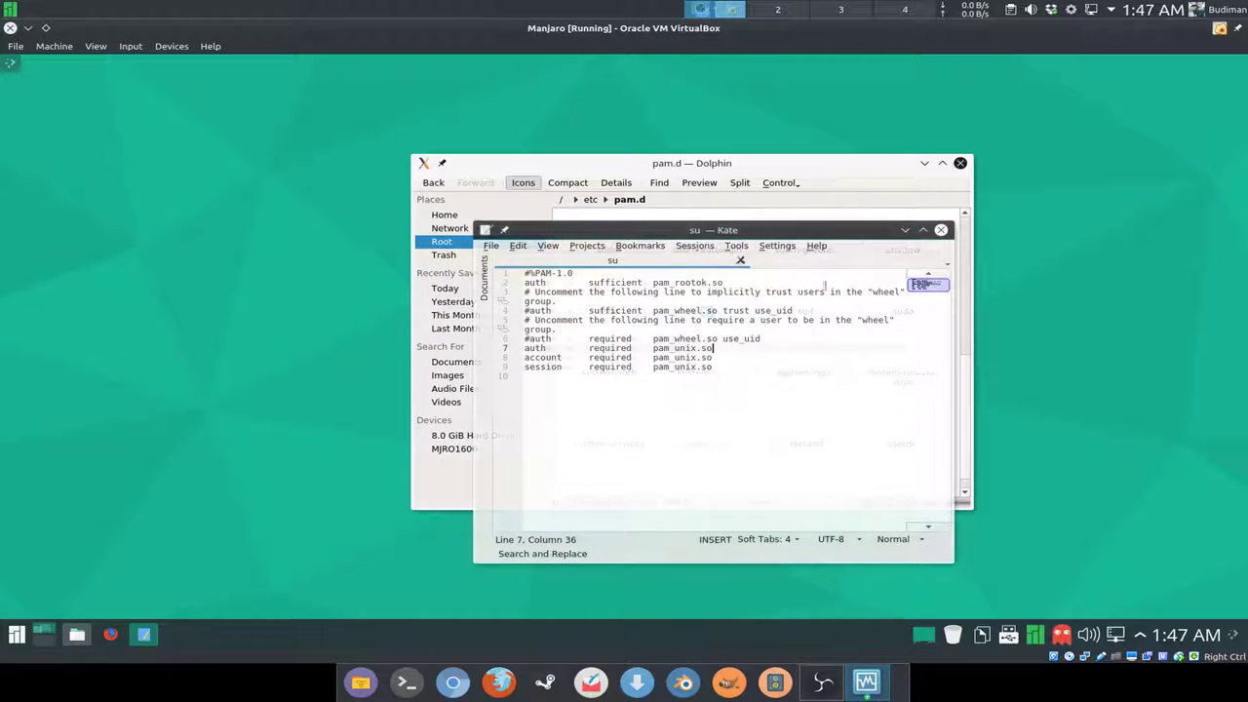
click(780, 338)
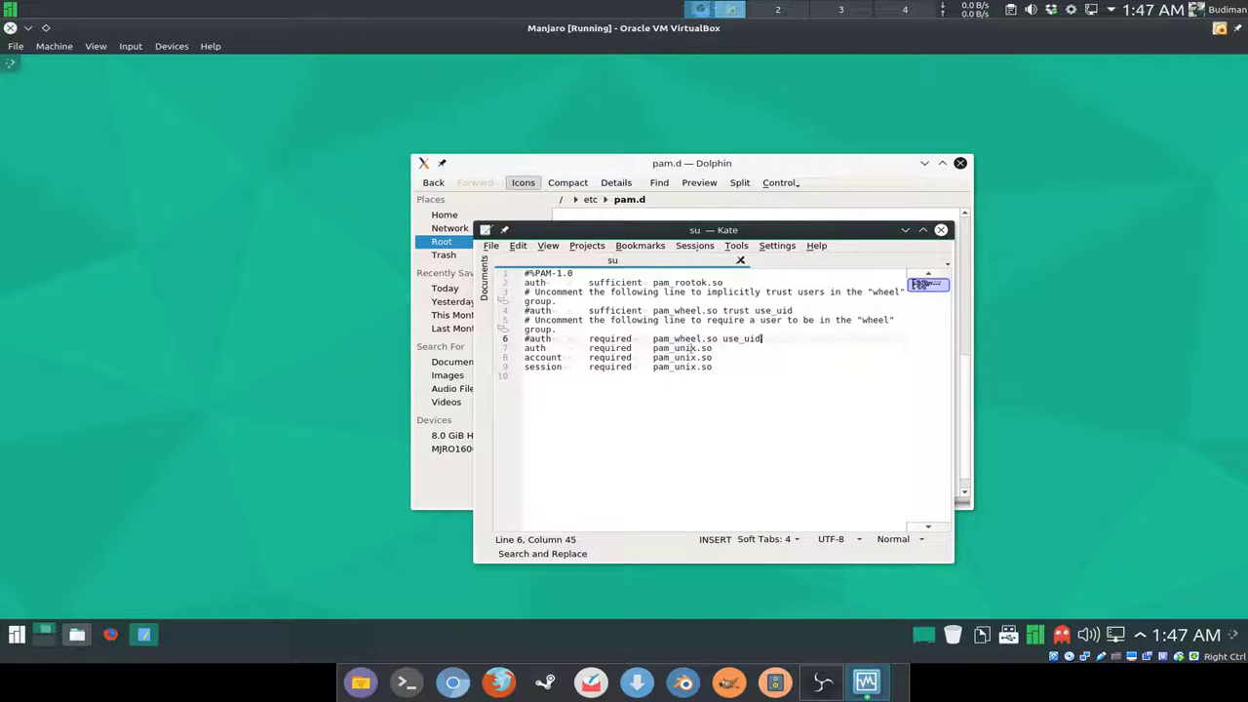
click(740, 346)
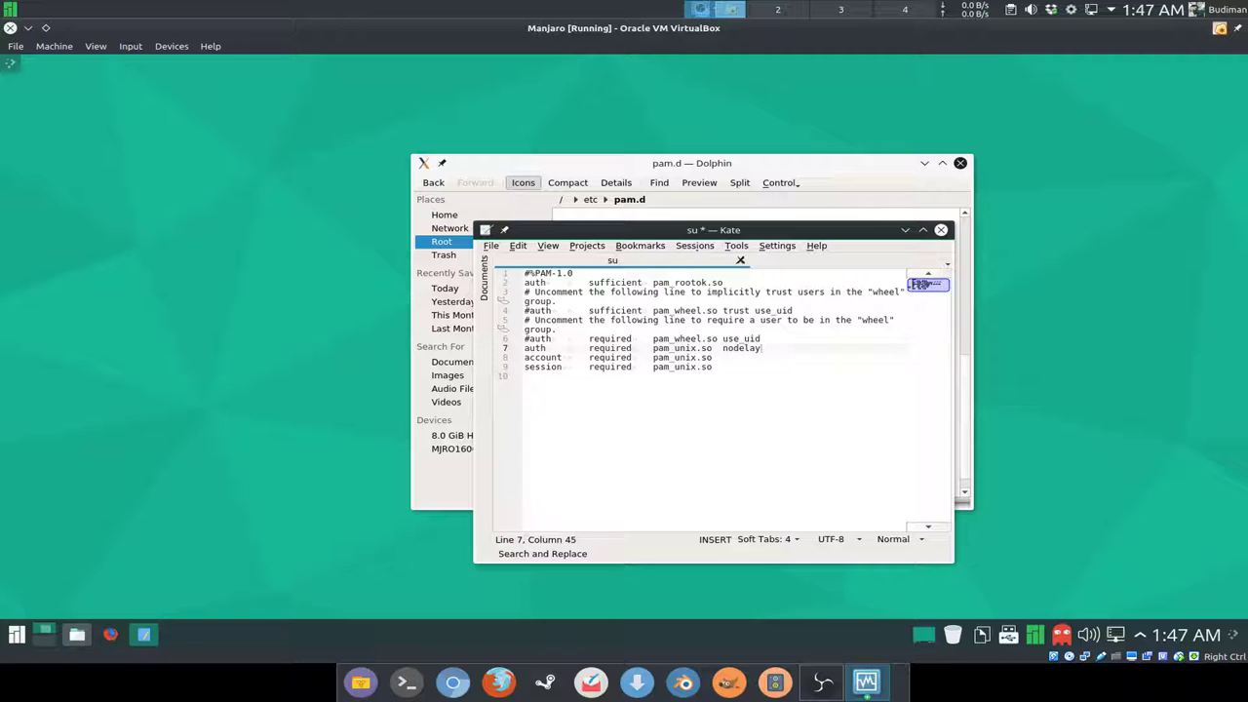
key(ctrl+s)
key(ctrl+q)
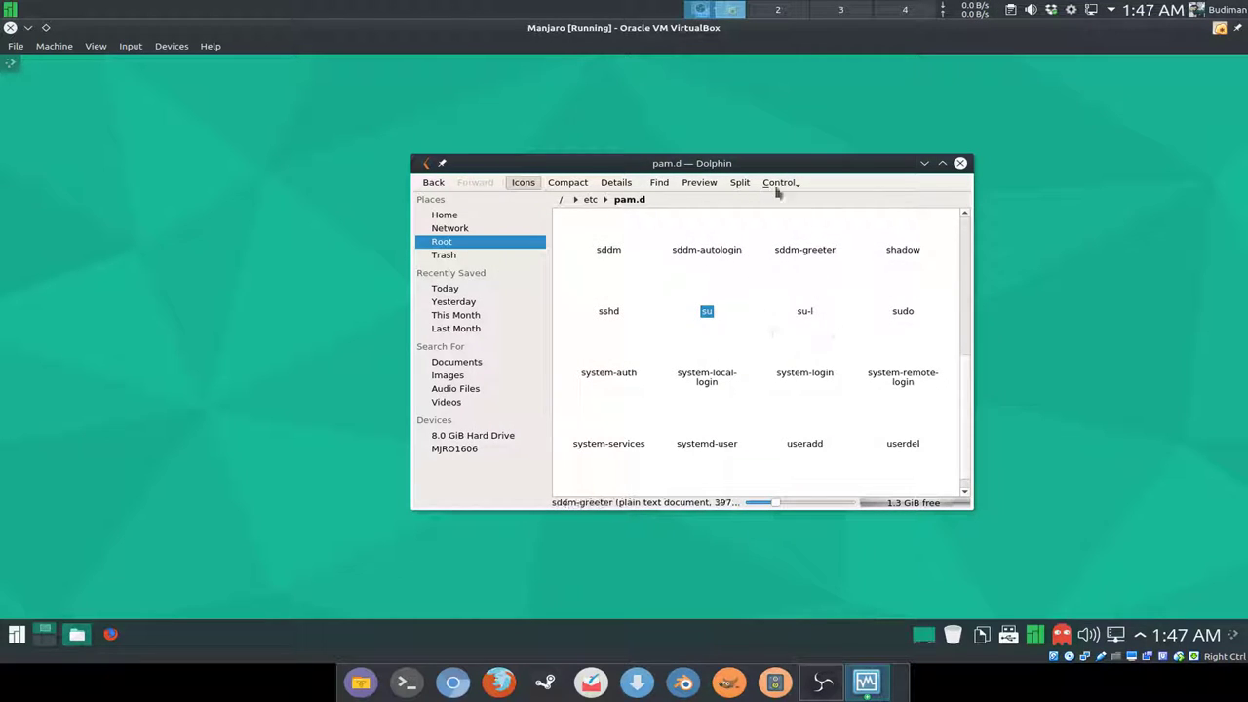
scroll(819, 317, up, 1)
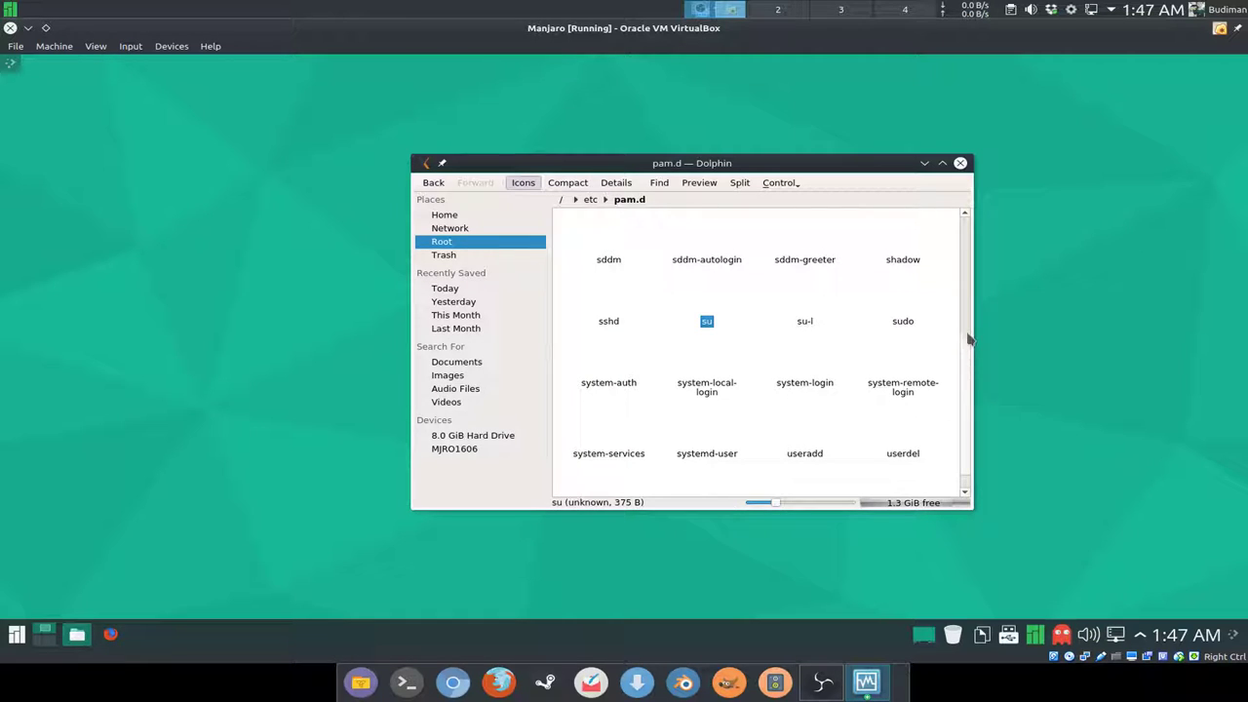
scroll(965, 365, up, 5)
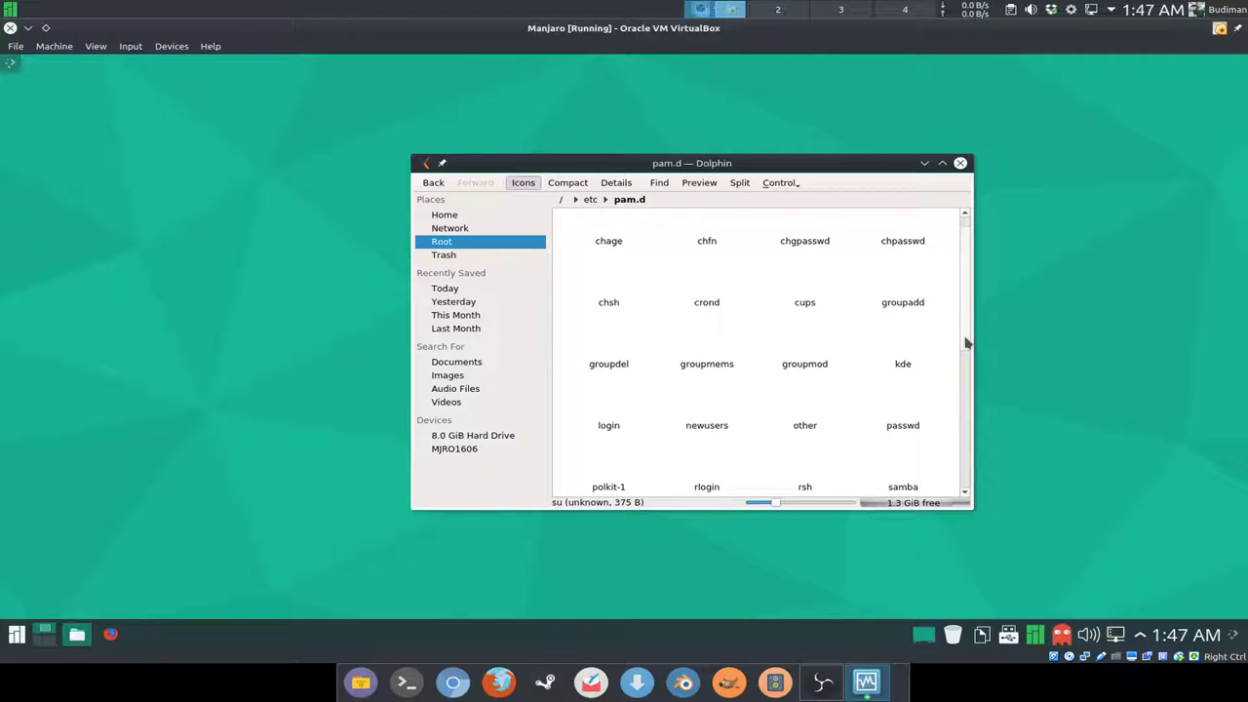
scroll(964, 371, down, 5)
scroll(962, 411, up, 2)
scroll(962, 411, up, 3)
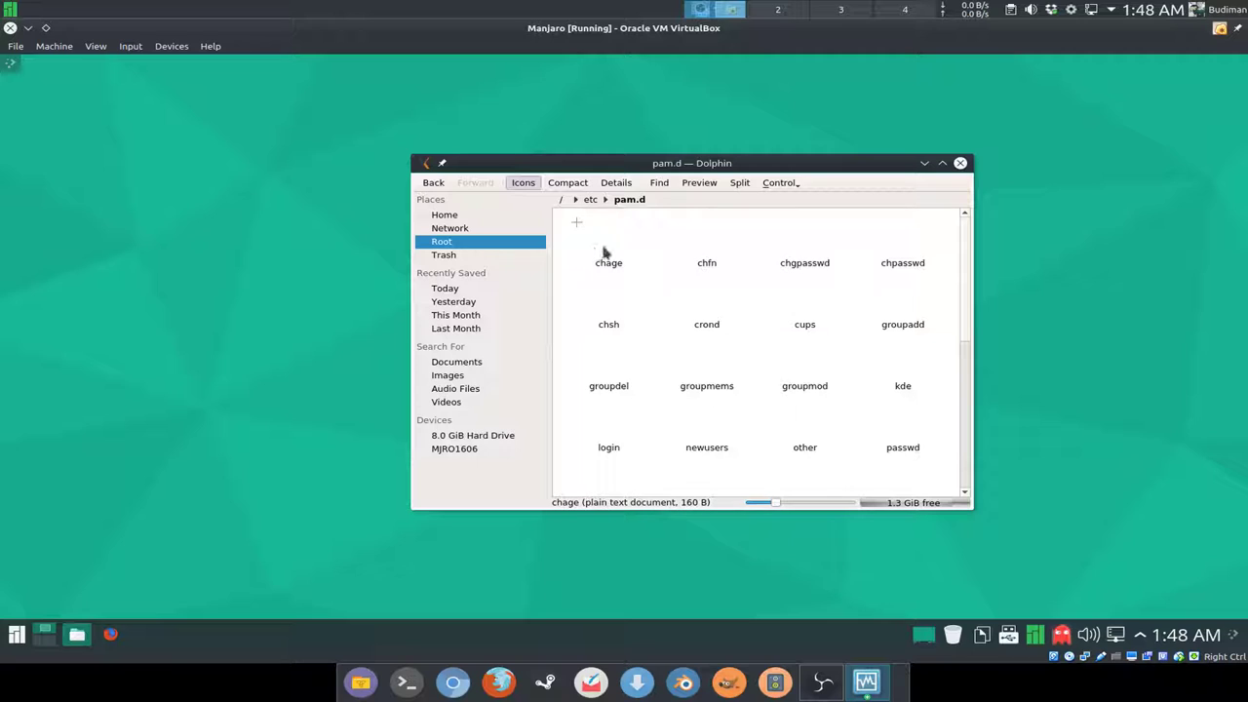
Step: Open the sudo file from pam.d and place its editor window over the file manager to inspect the PAM entries
scroll(854, 404, down, 1)
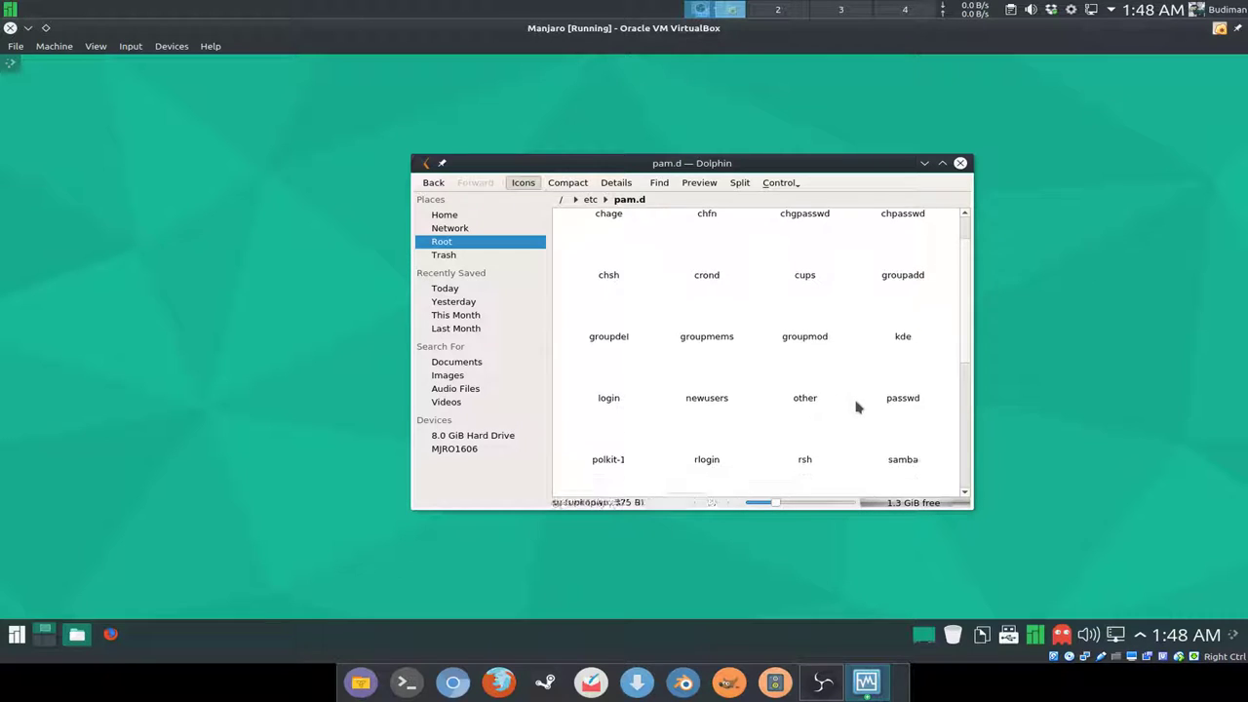
drag(963, 341, 959, 477)
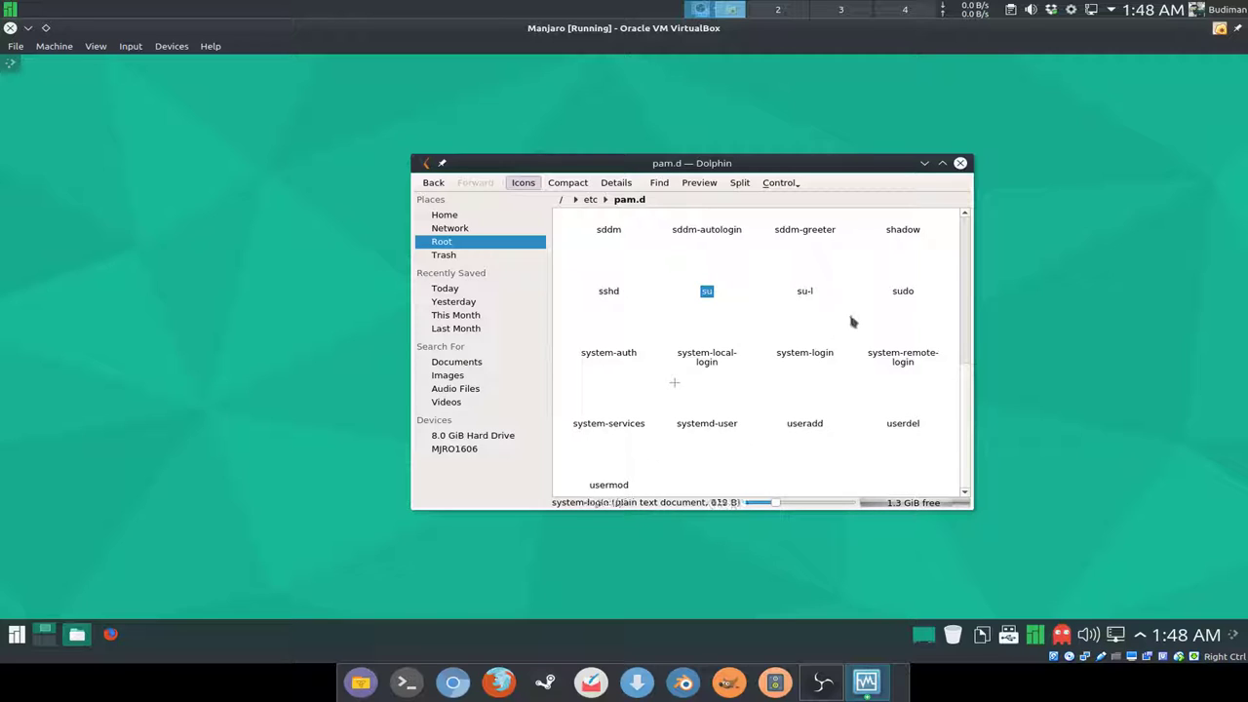
click(899, 293)
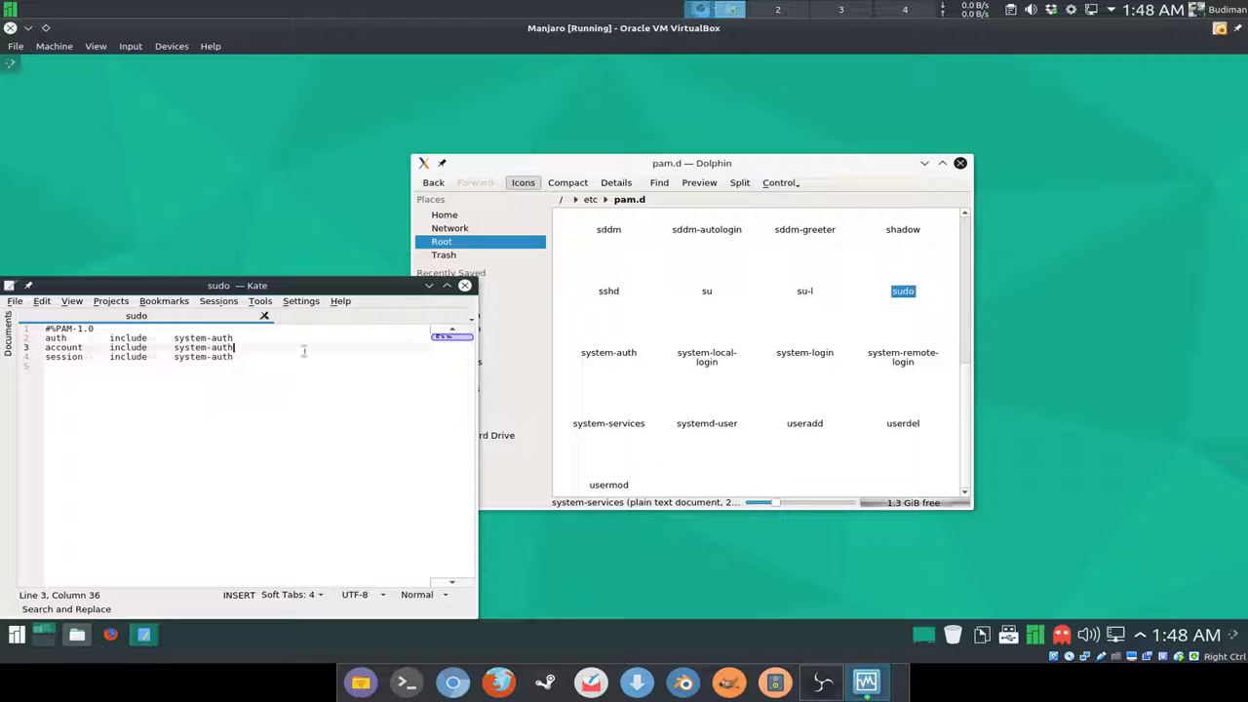
drag(314, 286, 633, 255)
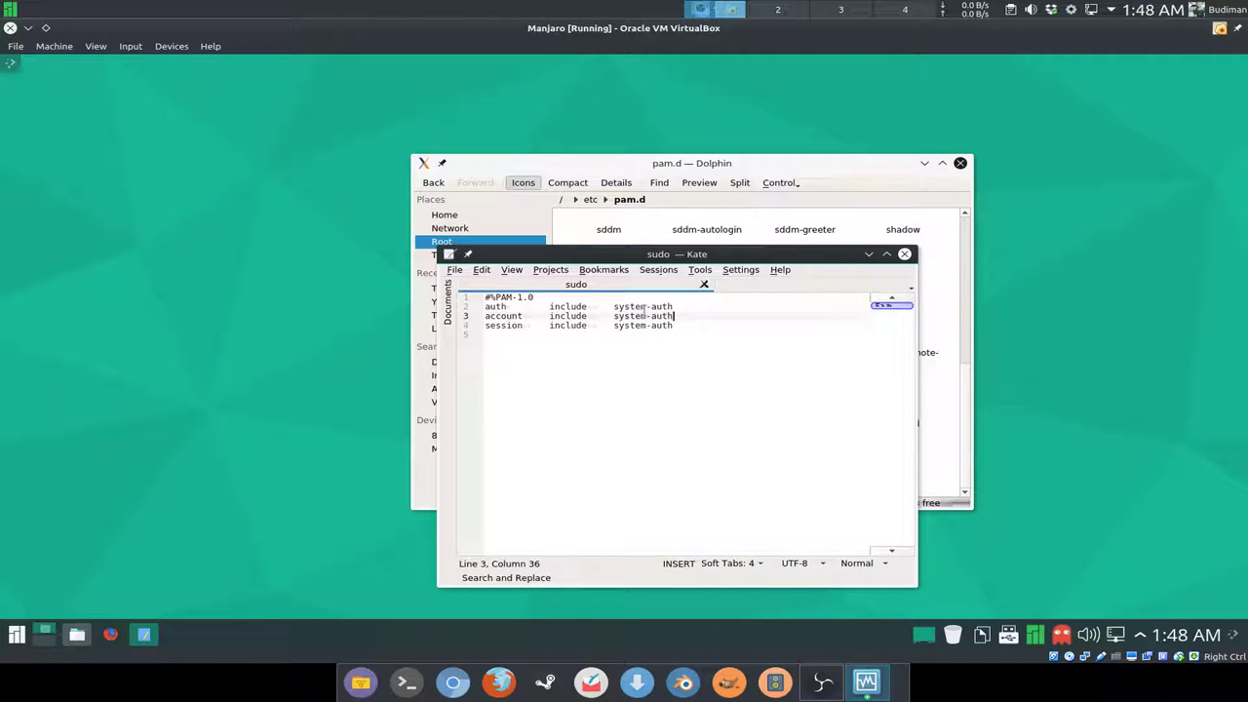
Step: Open the su file alongside sudo, compare its "auth required pam_unix.so nodelay" line with the sudo entries, and return to the pam.d folder
drag(756, 253, 679, 301)
click(707, 290)
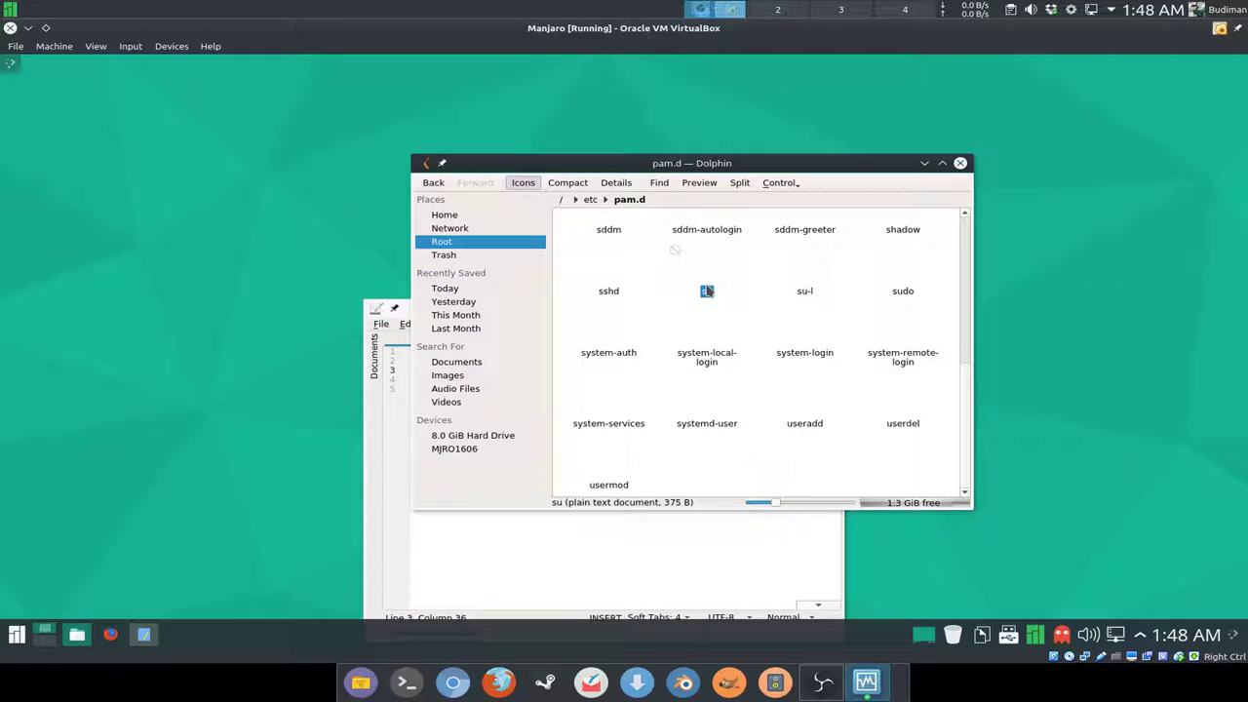
click(538, 341)
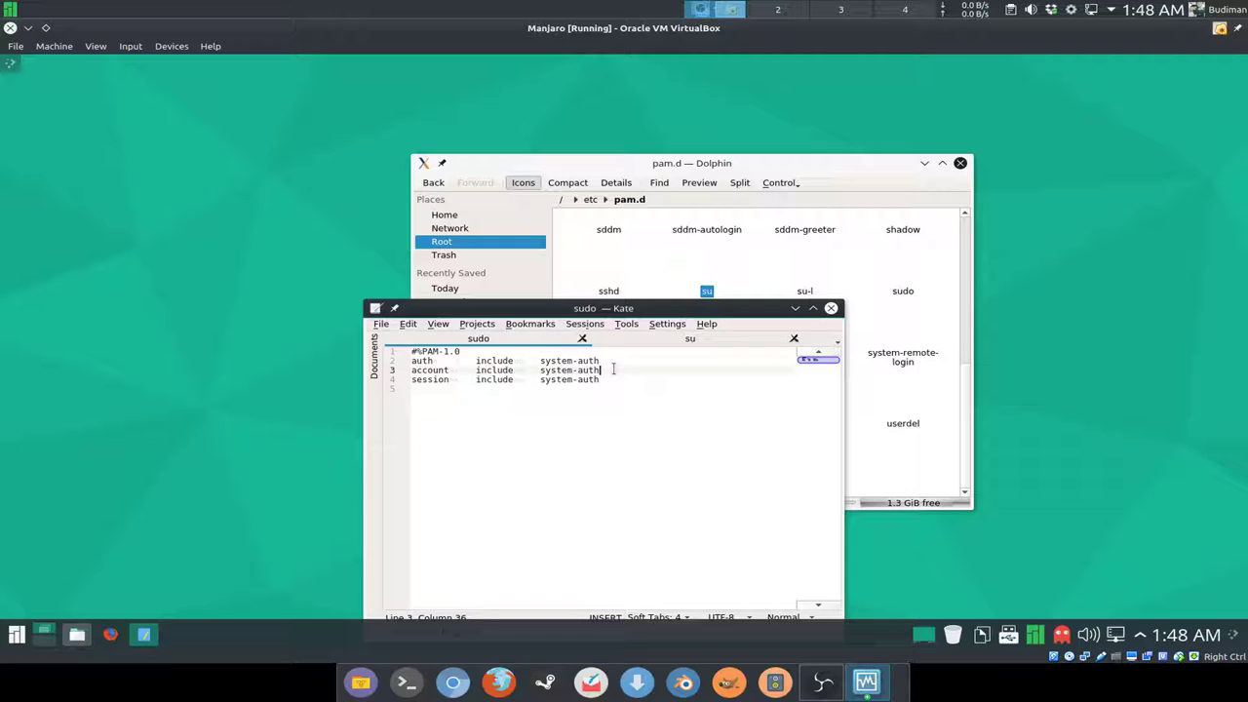
click(637, 343)
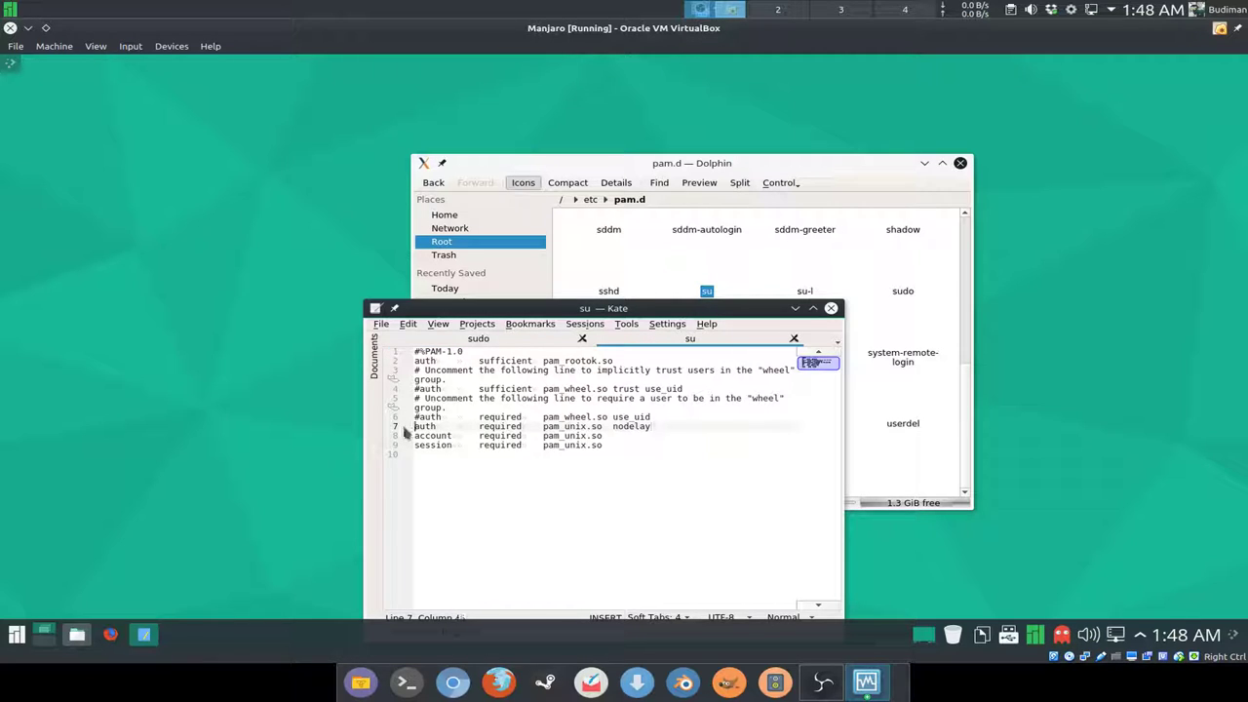
drag(403, 427, 403, 434)
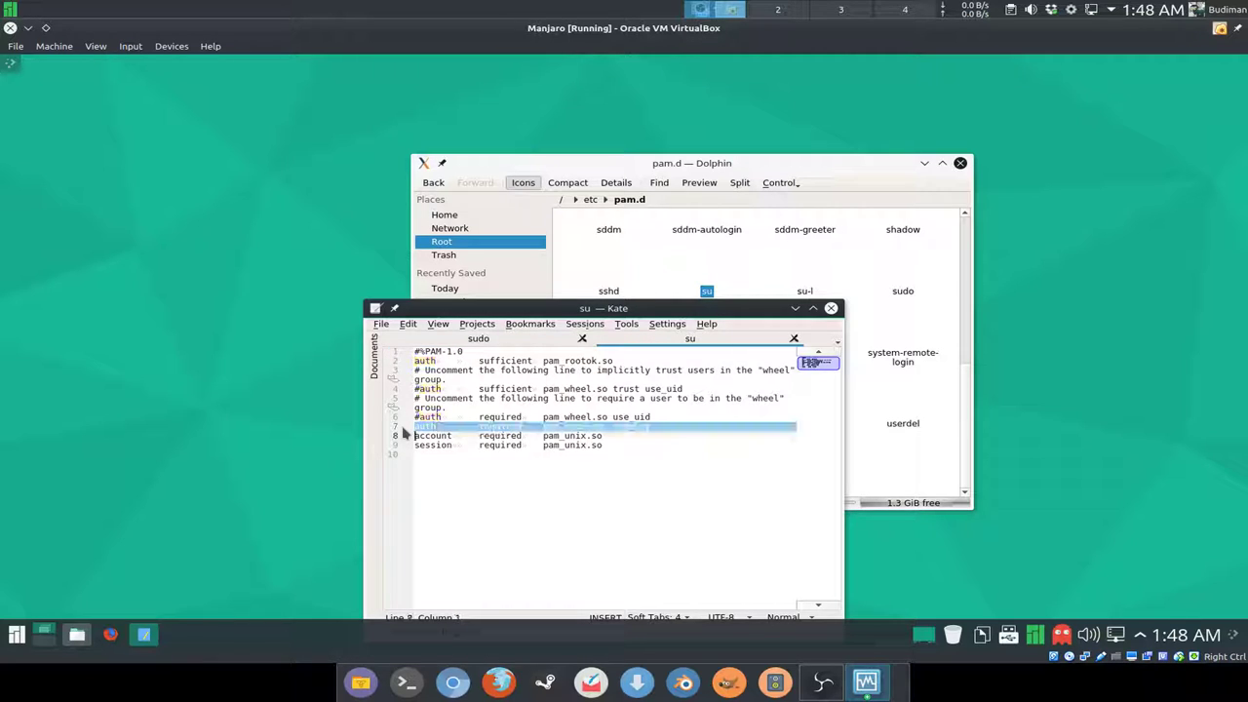
click(466, 343)
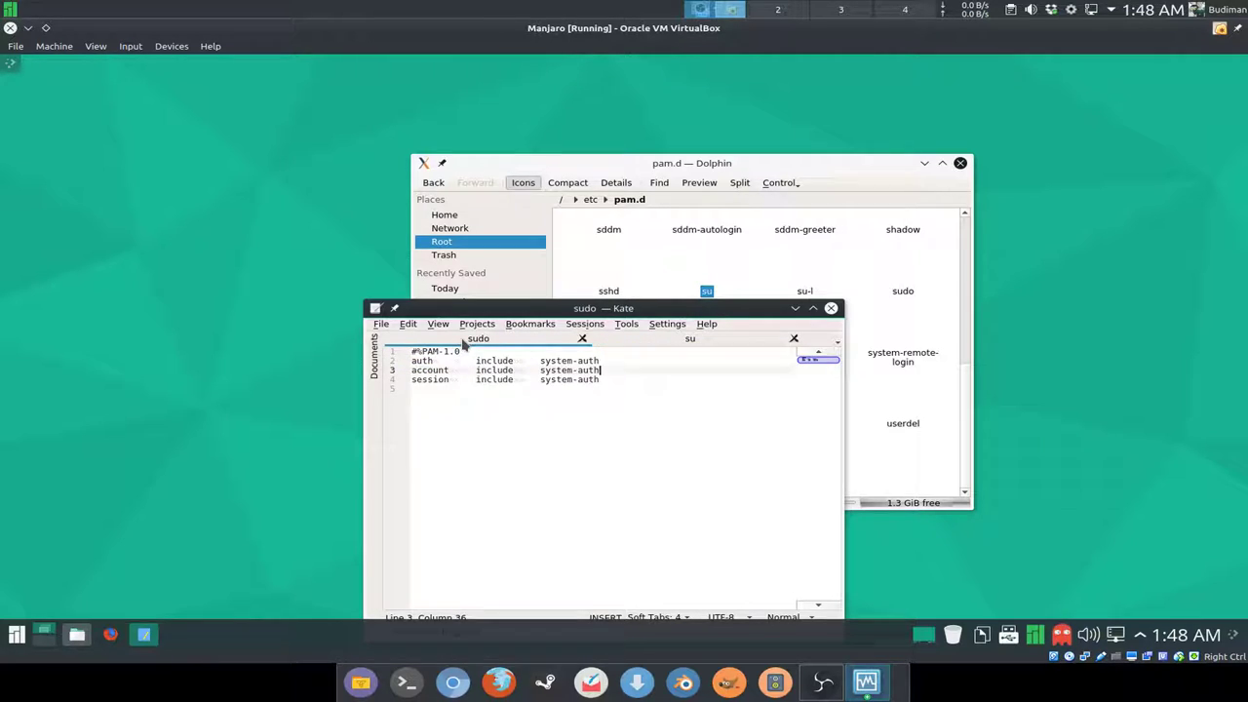
click(873, 410)
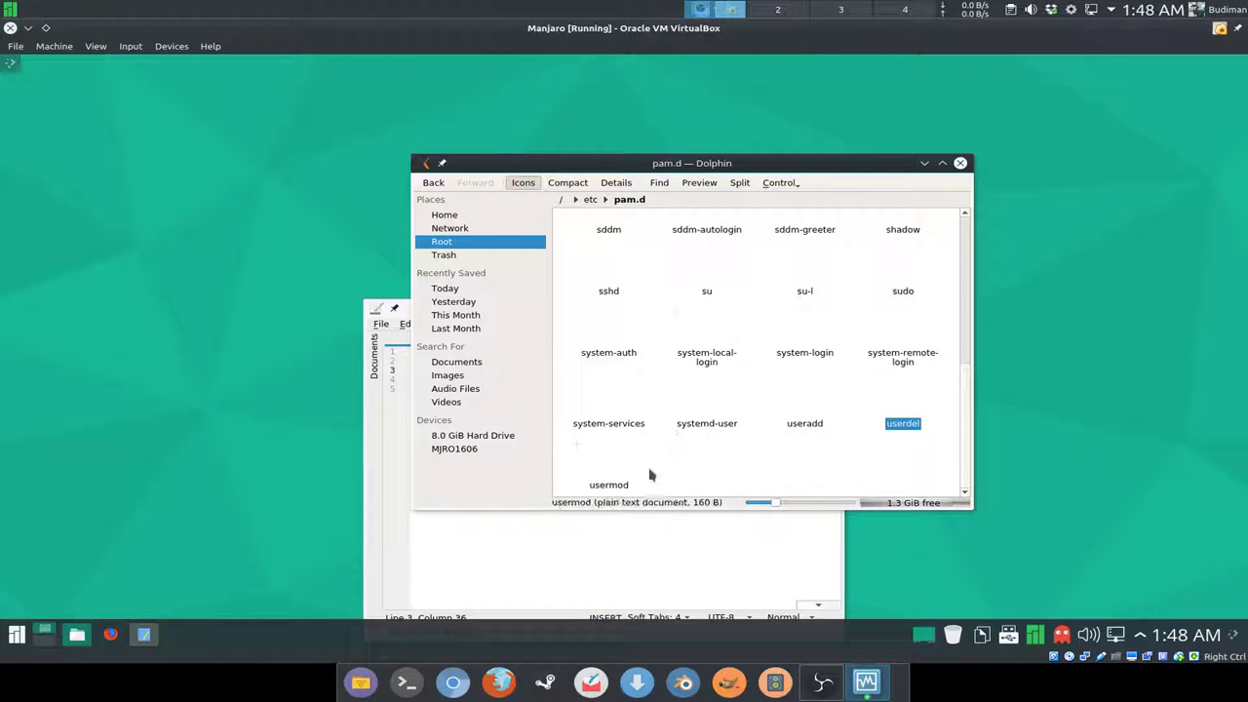